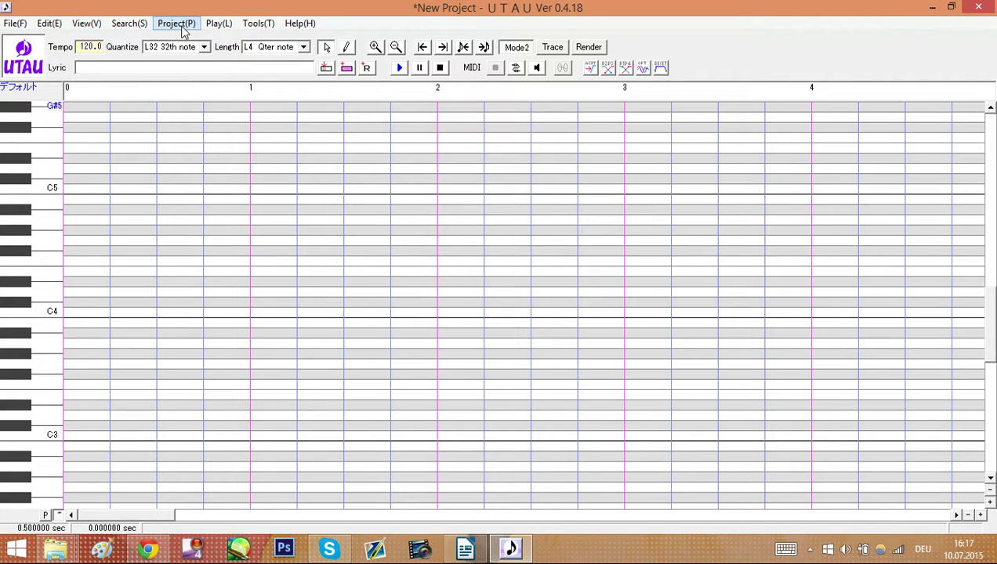
{"action": "left_click", "coordinate": [177, 24]}
{"action": "left_click", "coordinate": [160, 87]}
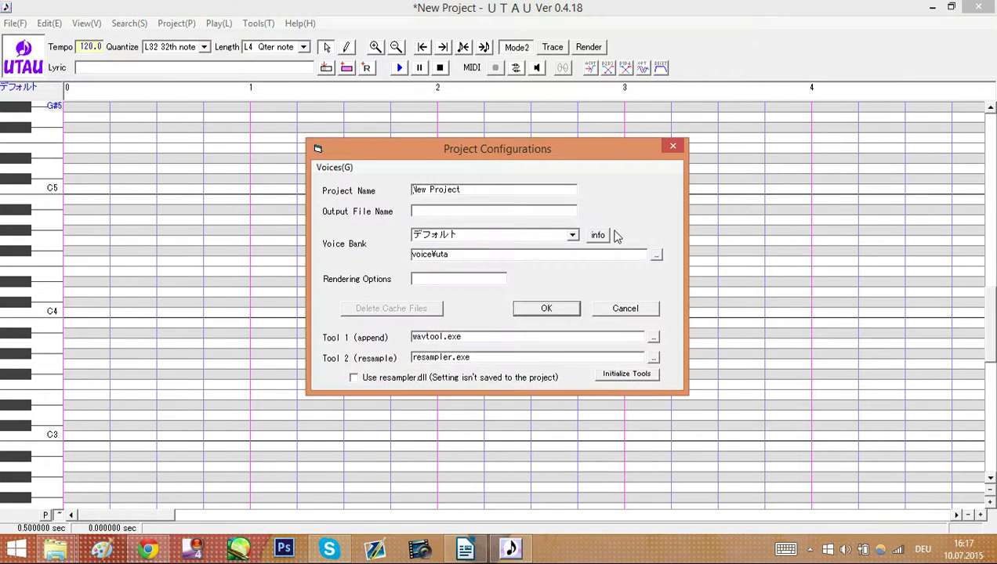
{"action": "left_click", "coordinate": [602, 237]}
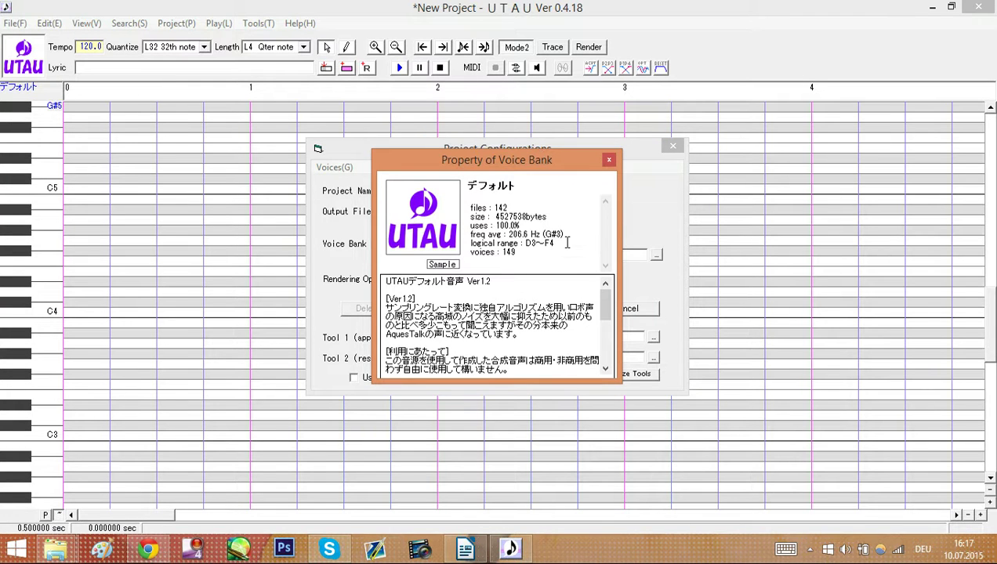
{"action": "left_click", "coordinate": [609, 161]}
{"action": "left_click", "coordinate": [572, 308]}
{"action": "left_click_drag", "start_coordinate": [131, 515], "coordinate": [80, 480]}
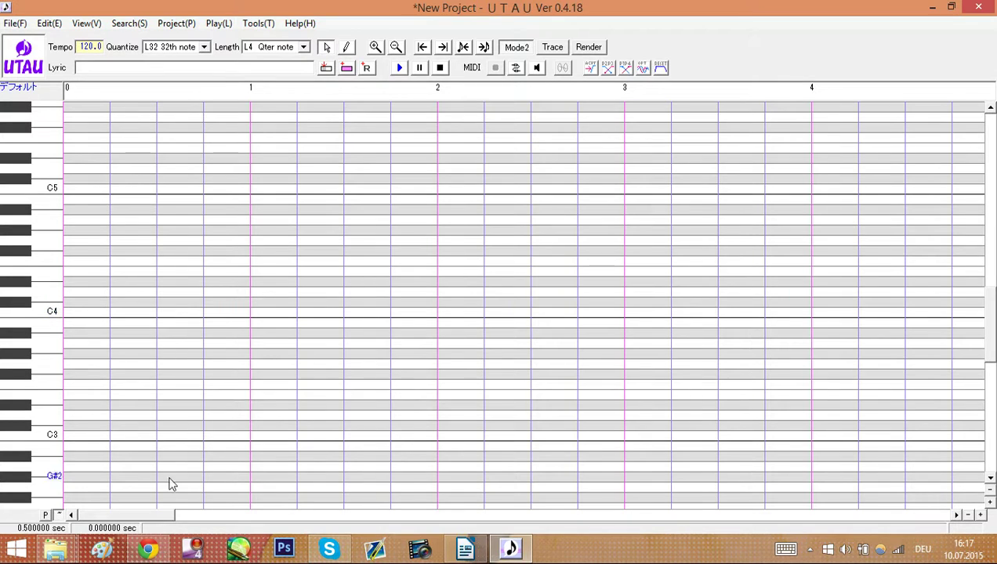
Step: Switch from UTAU to the Chrome browser showing the Google Deutschland homepage
{"action": "left_click", "coordinate": [148, 549]}
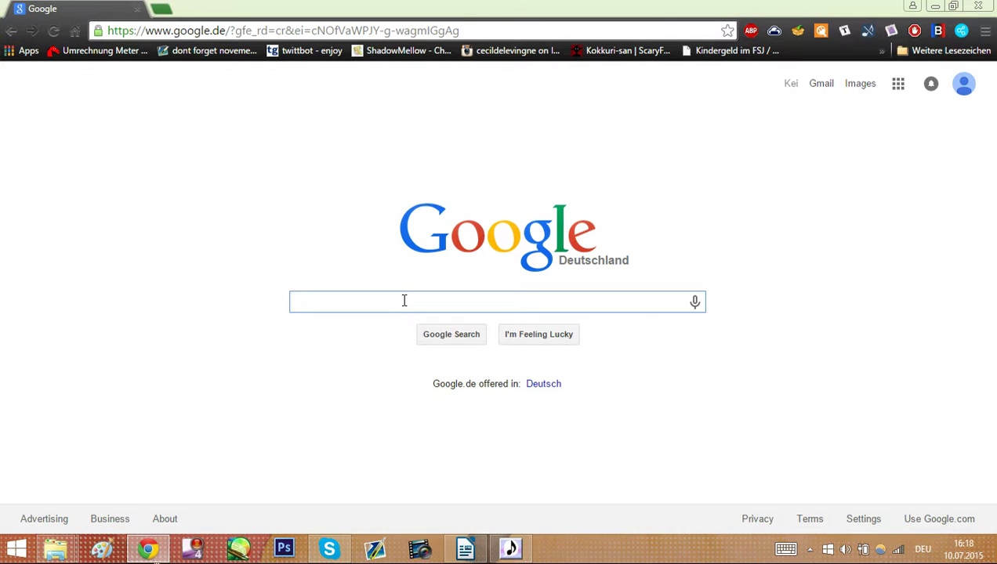
Step: Search Google for 'world is mine ust' and open the YouTube video '【UTAU】World is mine +UST'
{"action": "type", "text": "wo"}
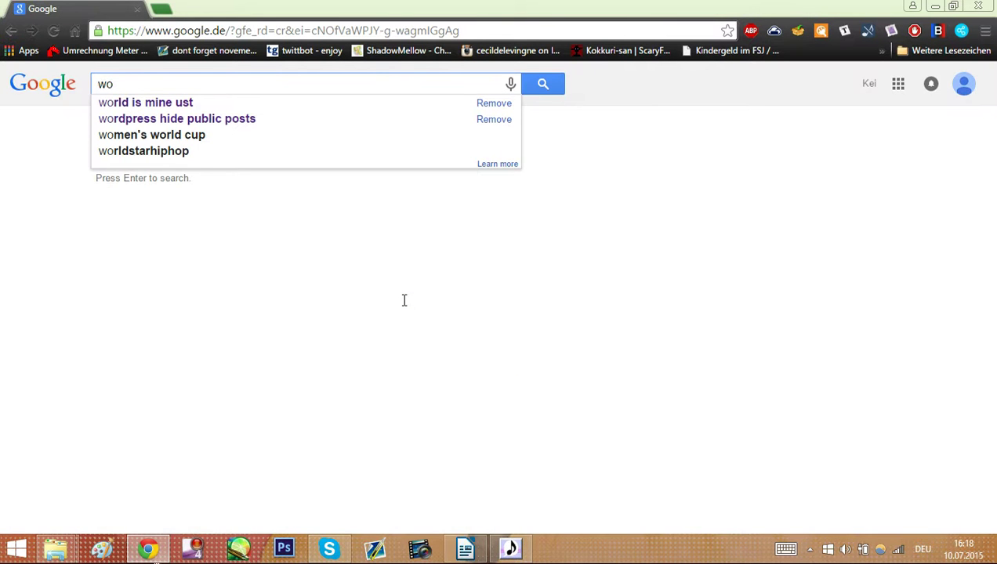
{"action": "key", "text": "Down"}
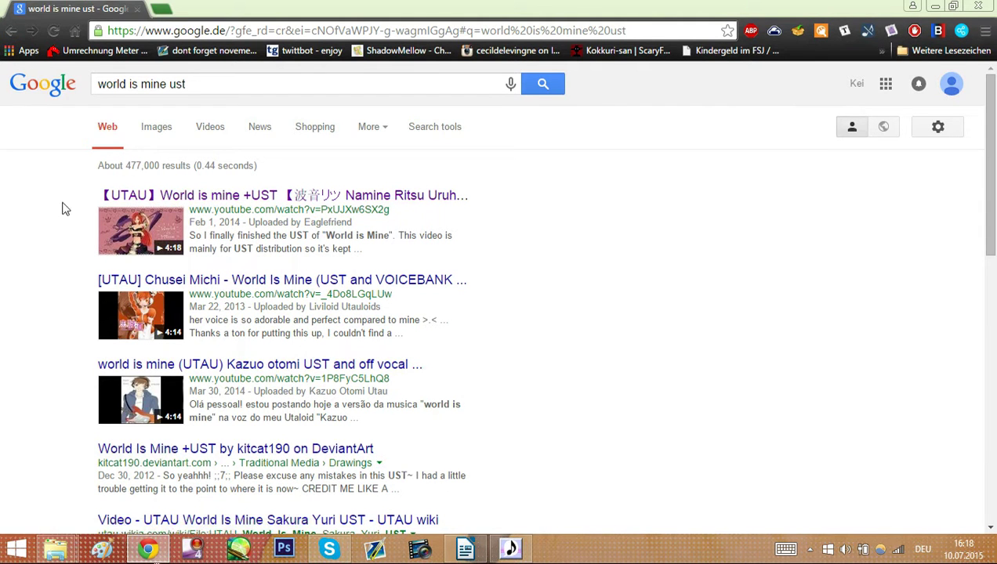
{"action": "left_click", "coordinate": [298, 195]}
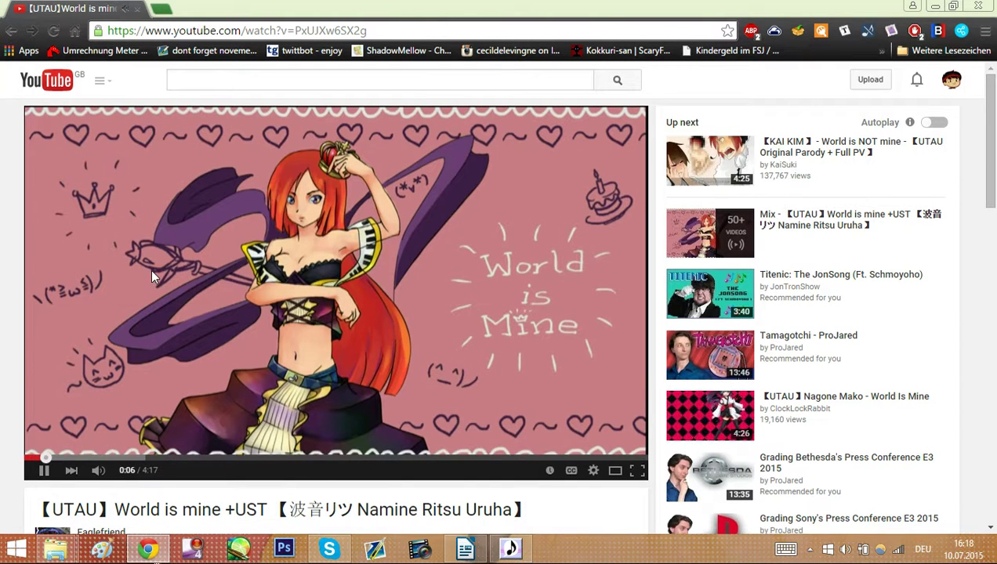
Step: Pause the video at 0:07 and expand its description to reveal the UST (CV), UST (CVVC) and MP3 links
{"action": "left_click", "coordinate": [151, 276]}
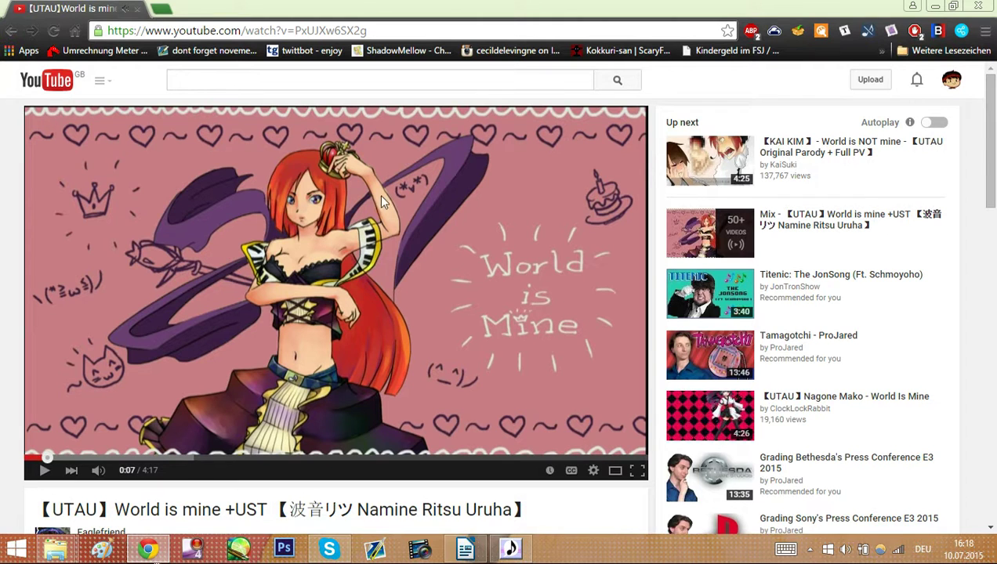
{"action": "scroll", "coordinate": [2, 185], "scroll_direction": "down", "scroll_amount": 3}
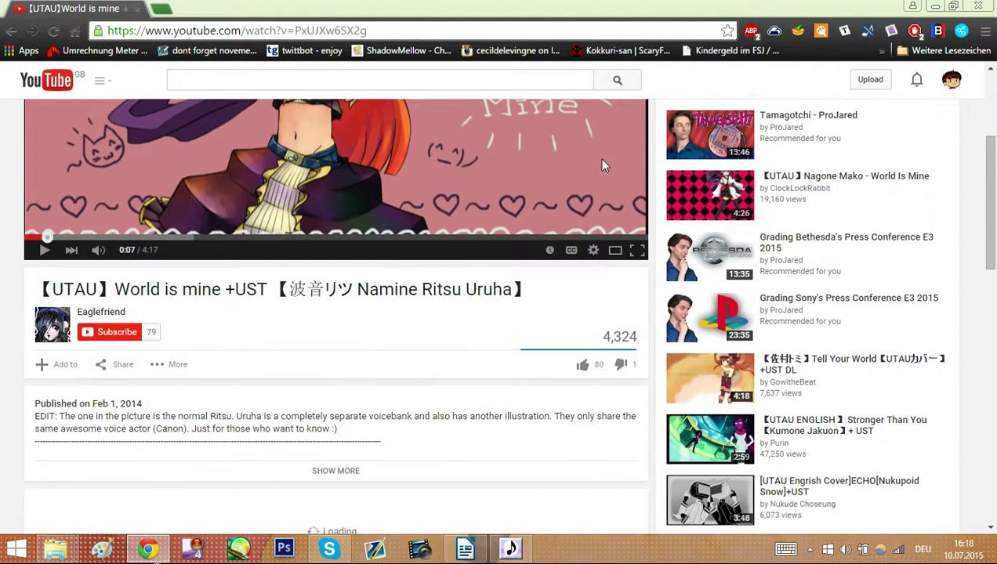
{"action": "left_click", "coordinate": [331, 471]}
{"action": "scroll", "coordinate": [3, 227], "scroll_direction": "down", "scroll_amount": 2}
{"action": "scroll", "coordinate": [2, 231], "scroll_direction": "down", "scroll_amount": 1}
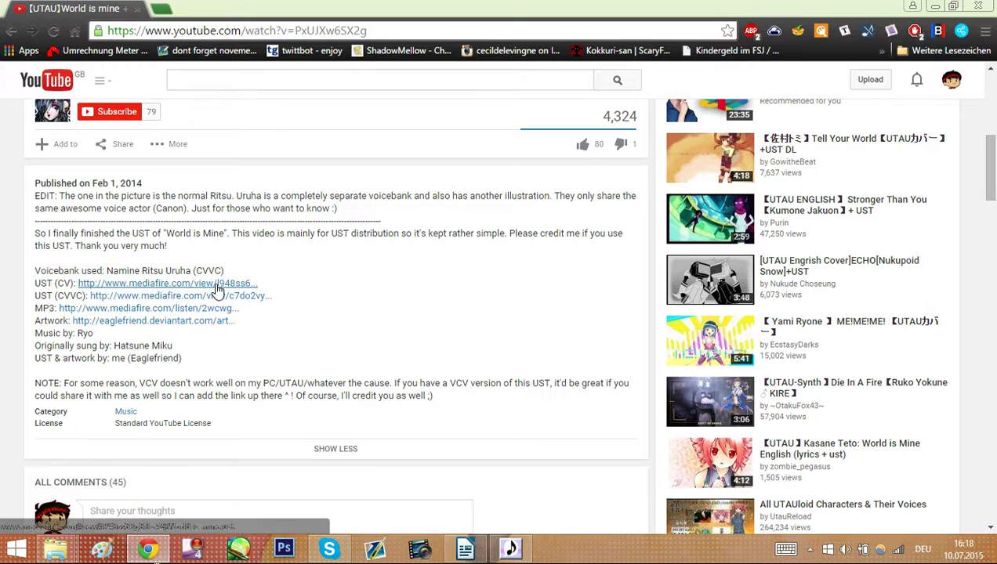
Step: Download the CV UST from MediaFire as 'World is mine (1).ust', then return to the YouTube tab
{"action": "middle_click", "coordinate": [215, 285]}
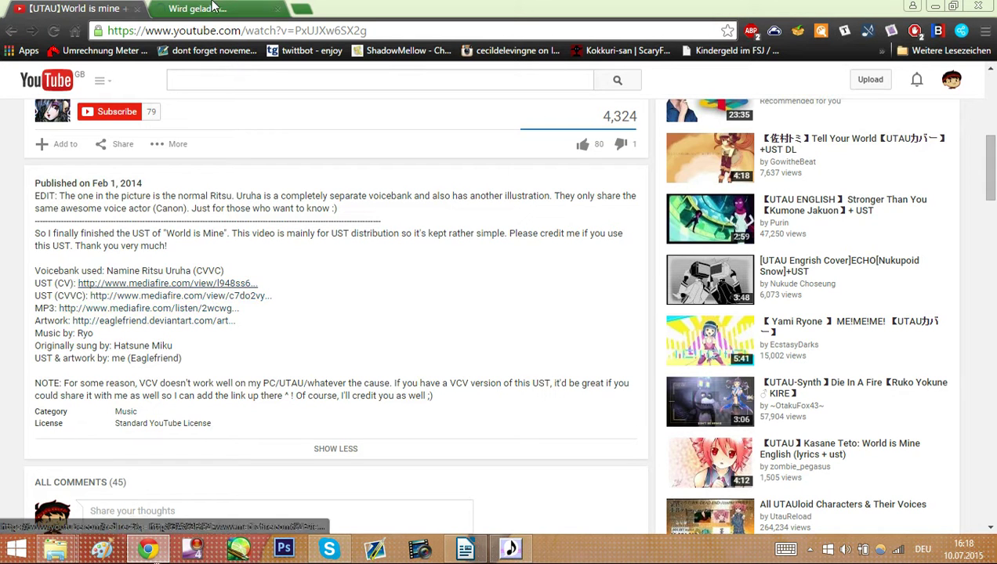
{"action": "key", "text": "ctrl+Tab"}
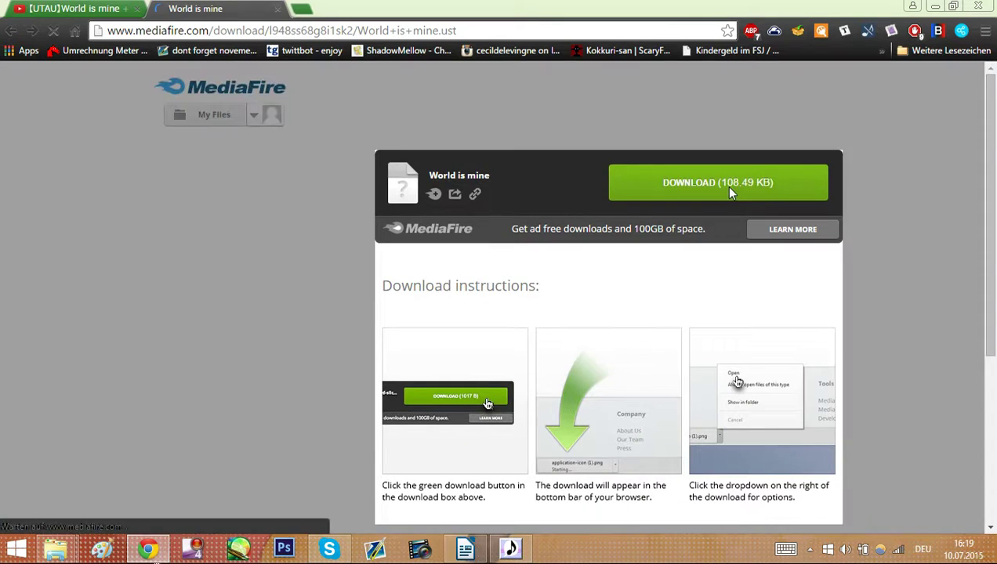
{"action": "left_click", "coordinate": [729, 192]}
{"action": "key", "text": "ctrl+shift+Tab"}
{"action": "scroll", "coordinate": [3, 271], "scroll_direction": "up", "scroll_amount": 5}
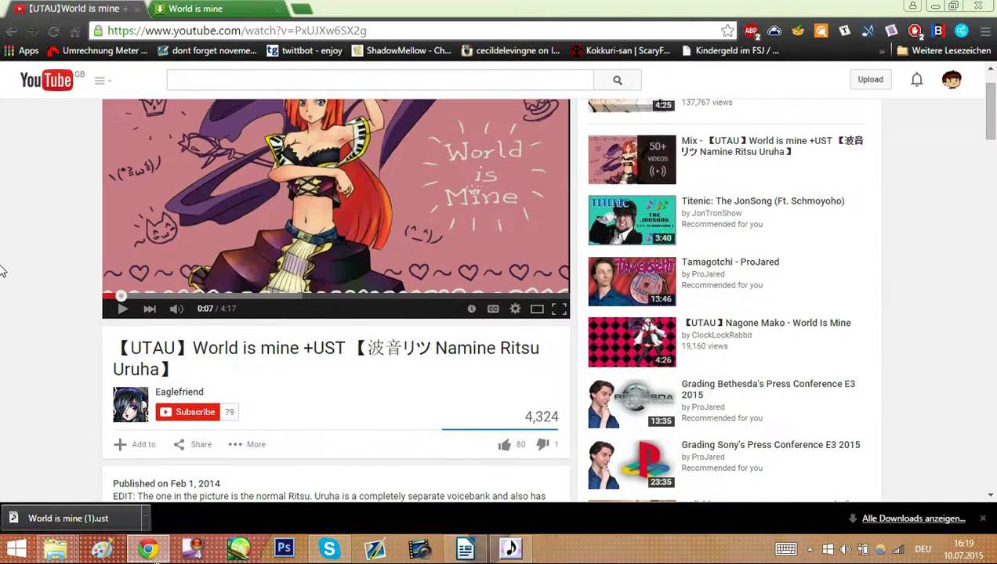
{"action": "scroll", "coordinate": [3, 271], "scroll_direction": "down", "scroll_amount": 3}
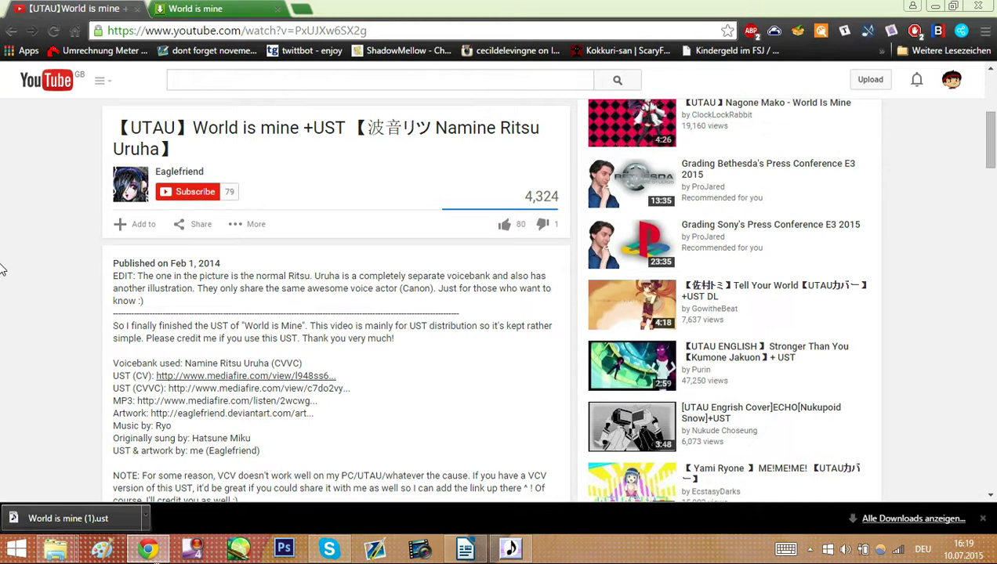
{"action": "scroll", "coordinate": [3, 271], "scroll_direction": "up", "scroll_amount": 1}
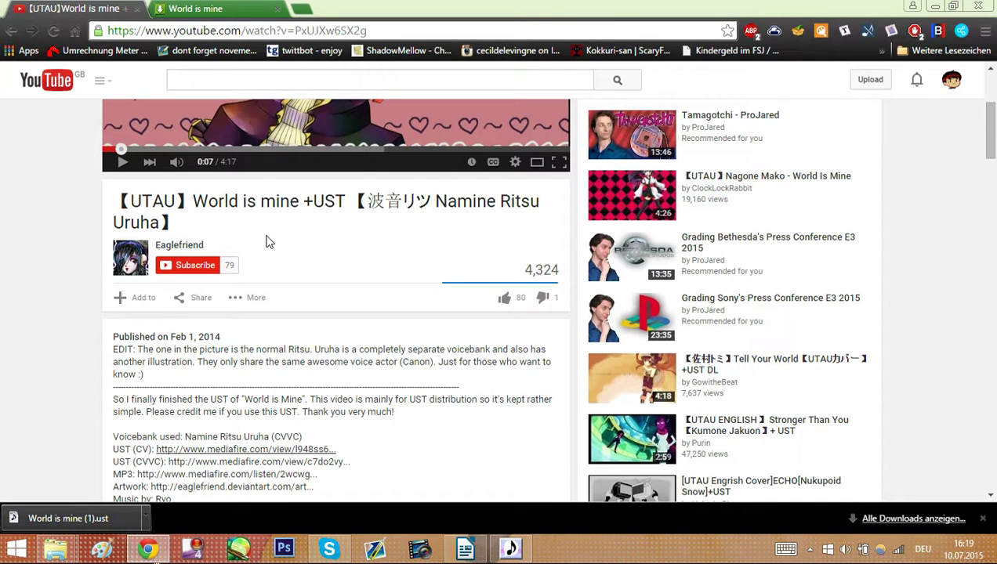
Step: Show the downloaded 'World is mine (1).ust' in its Downloads folder in File Explorer
{"action": "left_click", "coordinate": [145, 518]}
{"action": "left_click", "coordinate": [217, 468]}
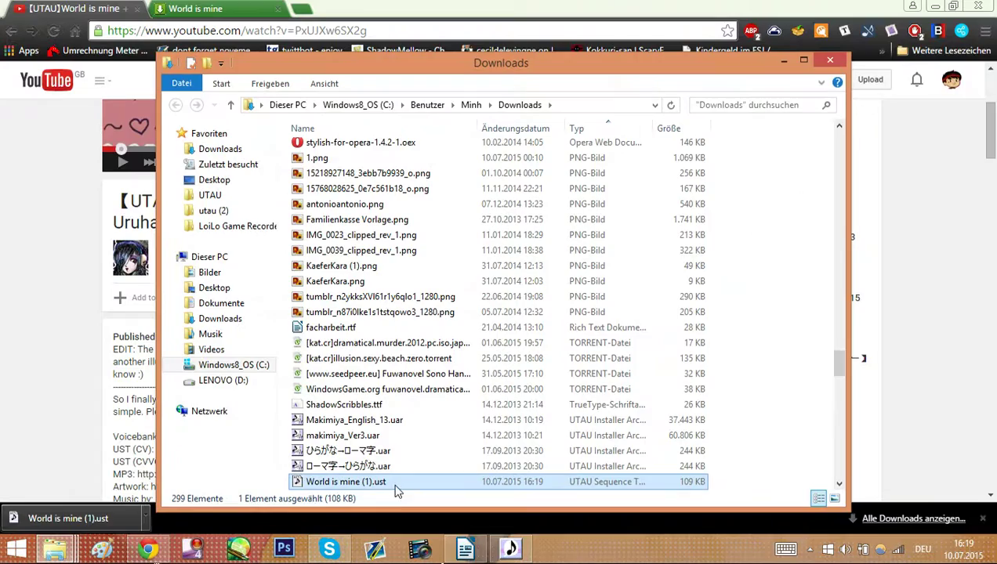
{"action": "key", "text": "super+d"}
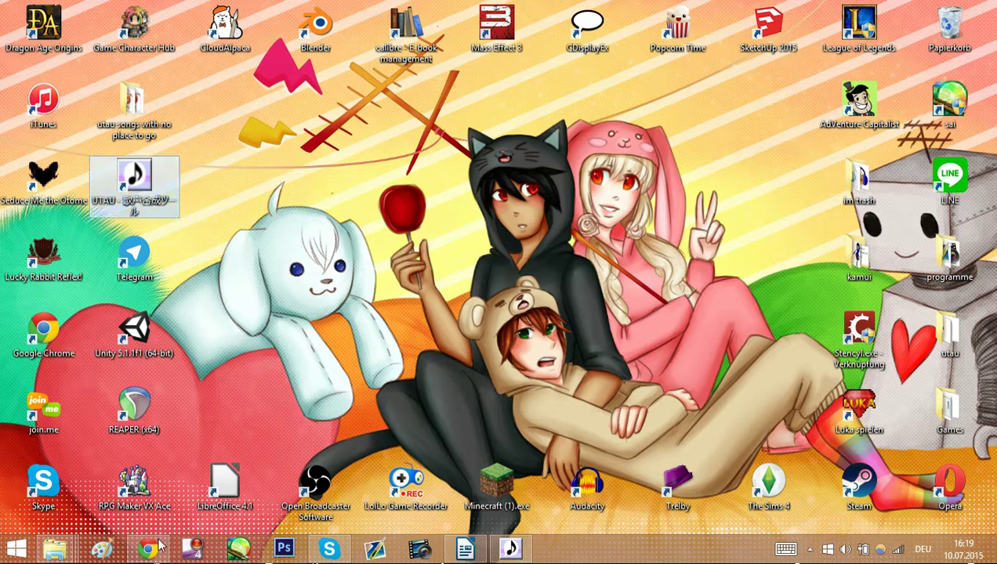
{"action": "mouse_move", "coordinate": [67, 554]}
{"action": "left_click", "coordinate": [411, 462]}
Step: Drag the UST file onto the desktop, close Downloads, and place the icon at the top left
{"action": "left_click_drag", "start_coordinate": [540, 78], "coordinate": [398, 81]}
{"action": "left_click_drag", "start_coordinate": [209, 481], "coordinate": [776, 157]}
{"action": "left_click", "coordinate": [688, 69]}
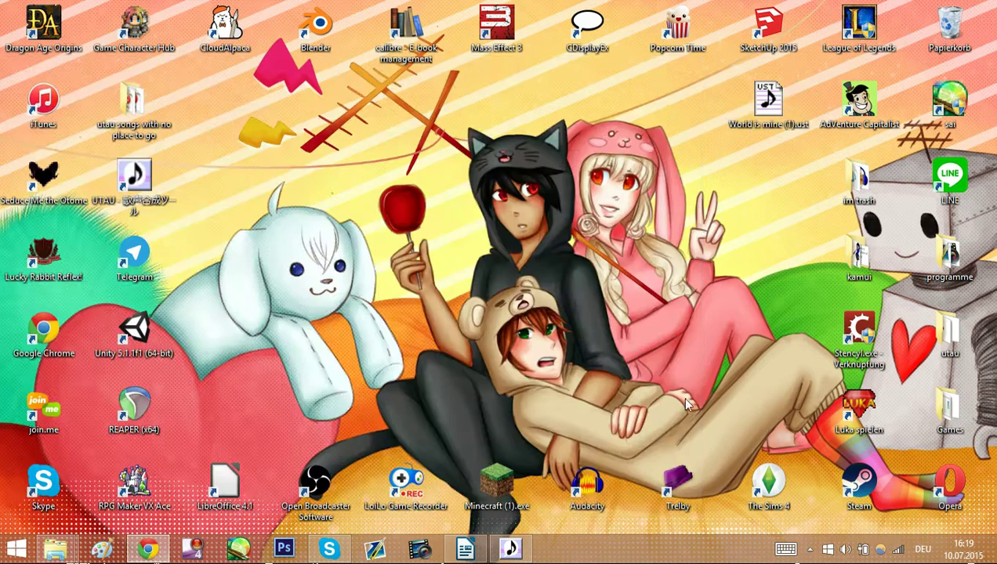
{"action": "left_click_drag", "start_coordinate": [764, 108], "coordinate": [235, 112]}
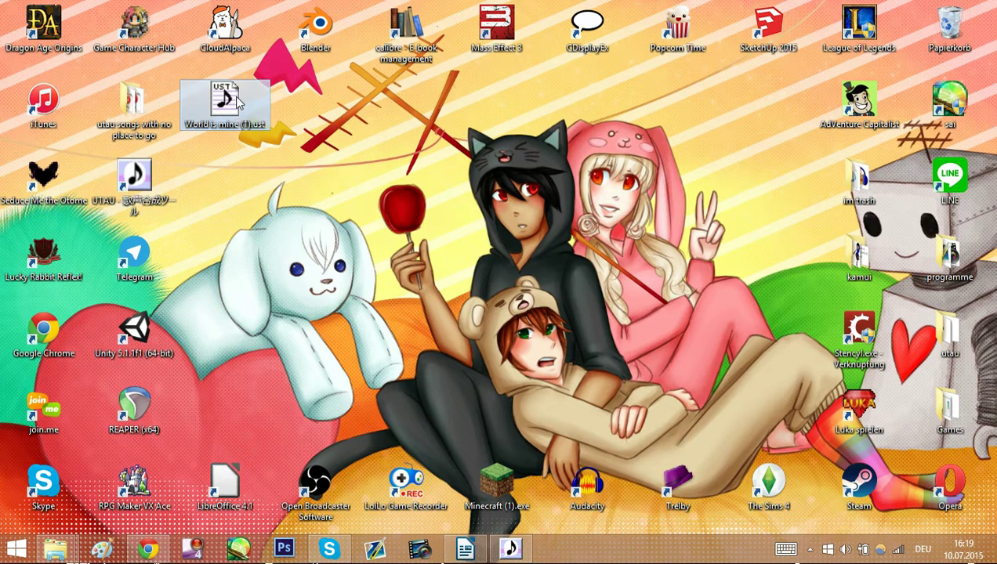
Step: Open 'World is mine (1).ust' in UTAU and set its voice bank to デフォルト in Project Configurations
{"action": "double_click", "coordinate": [237, 100]}
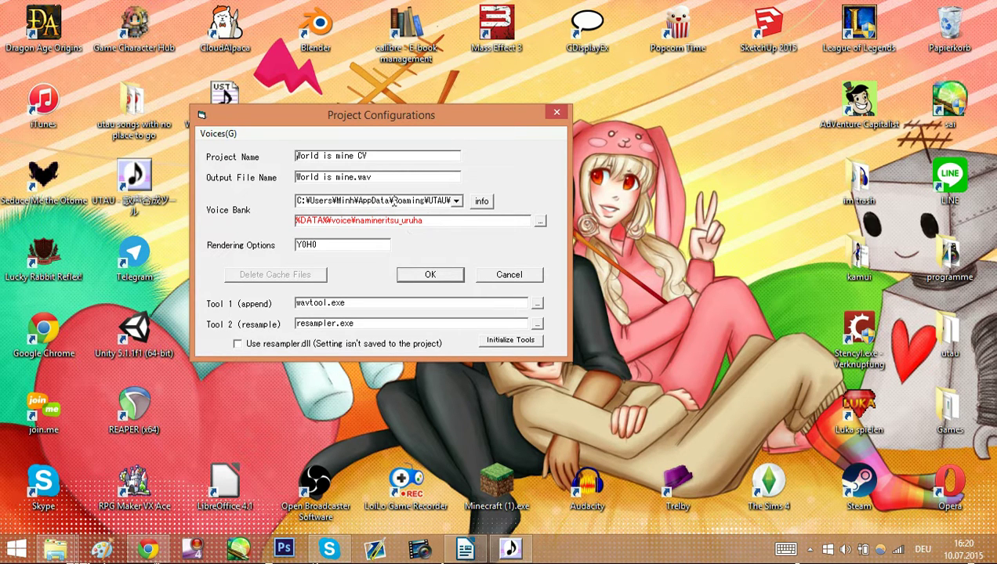
{"action": "left_click", "coordinate": [456, 202]}
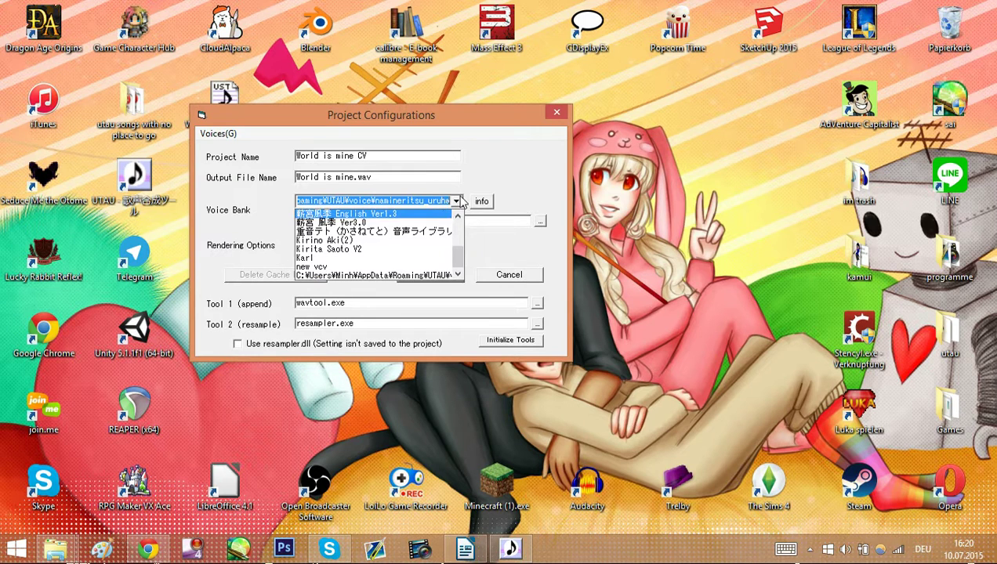
{"action": "left_click", "coordinate": [496, 227]}
{"action": "right_click", "coordinate": [417, 222]}
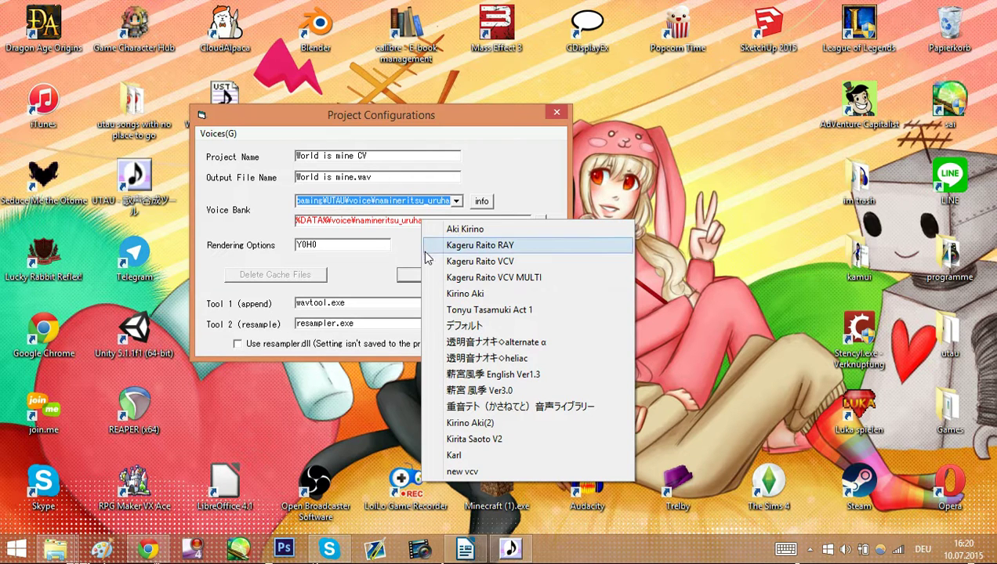
{"action": "left_click", "coordinate": [463, 326]}
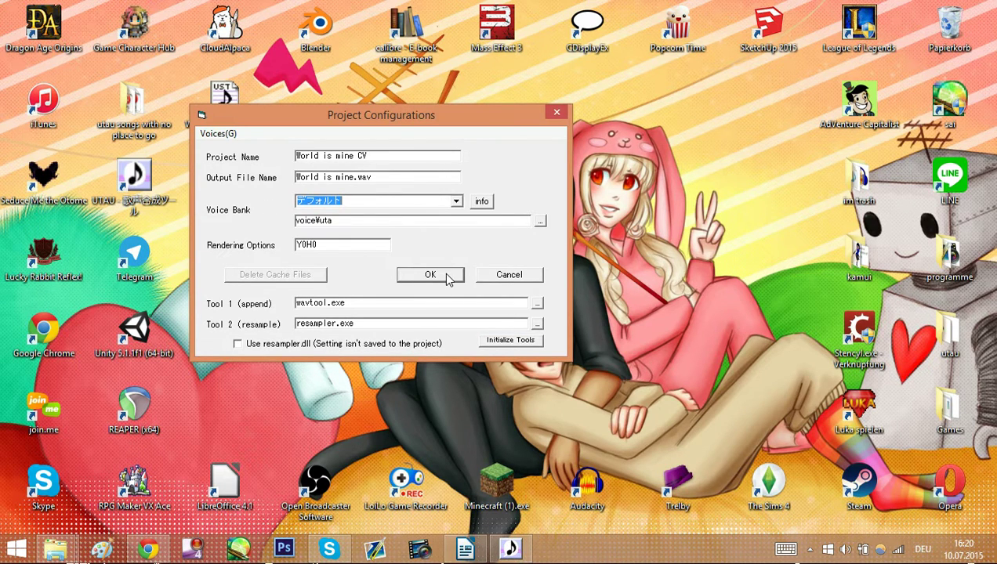
{"action": "left_click", "coordinate": [430, 275]}
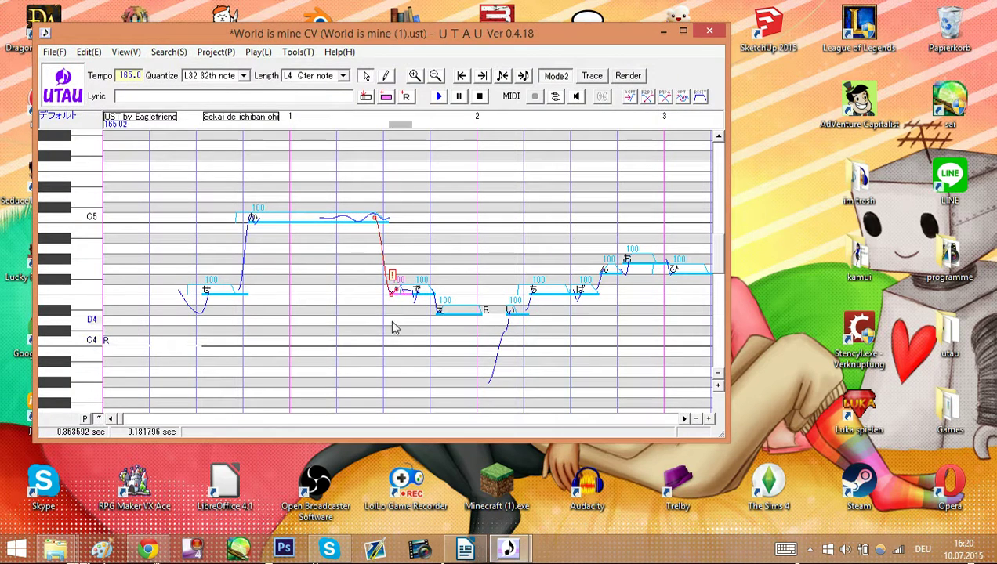
{"action": "left_click", "coordinate": [683, 30]}
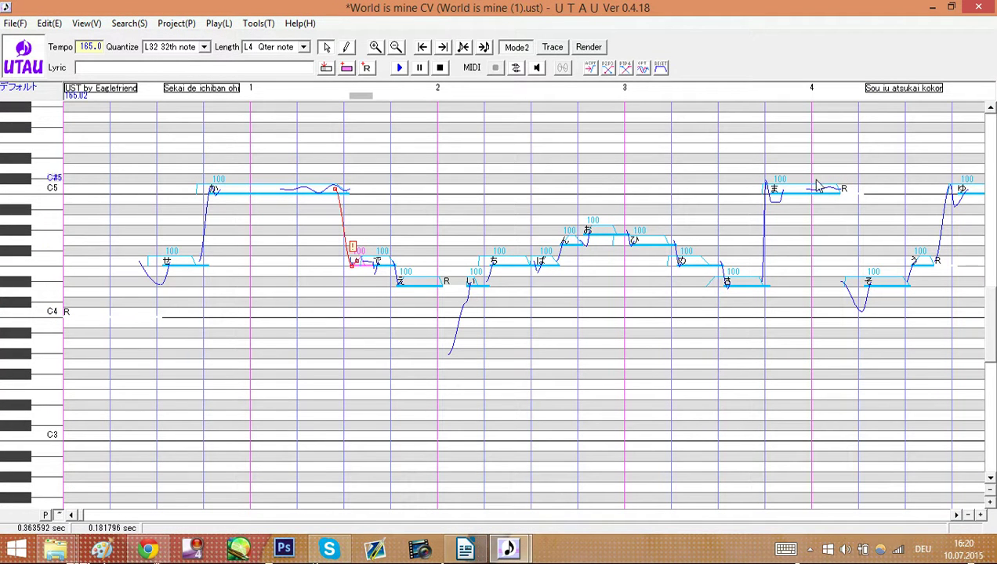
{"action": "left_click", "coordinate": [177, 266]}
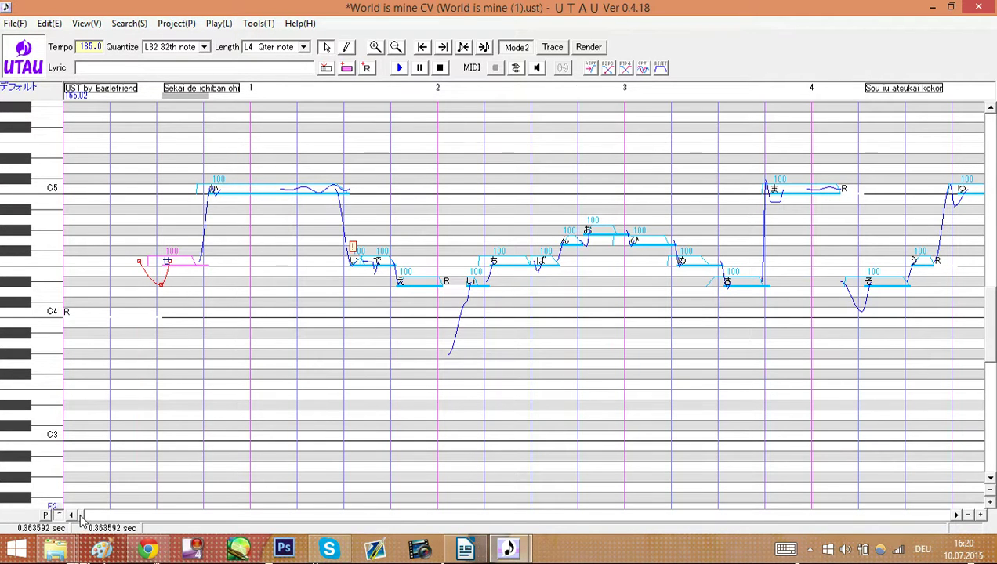
{"action": "mouse_move", "coordinate": [80, 519]}
{"action": "left_mouse_down"}
{"action": "mouse_move", "coordinate": [135, 521]}
{"action": "mouse_move", "coordinate": [76, 515]}
{"action": "left_mouse_up"}
{"action": "left_click_drag", "start_coordinate": [208, 388], "coordinate": [355, 316]}
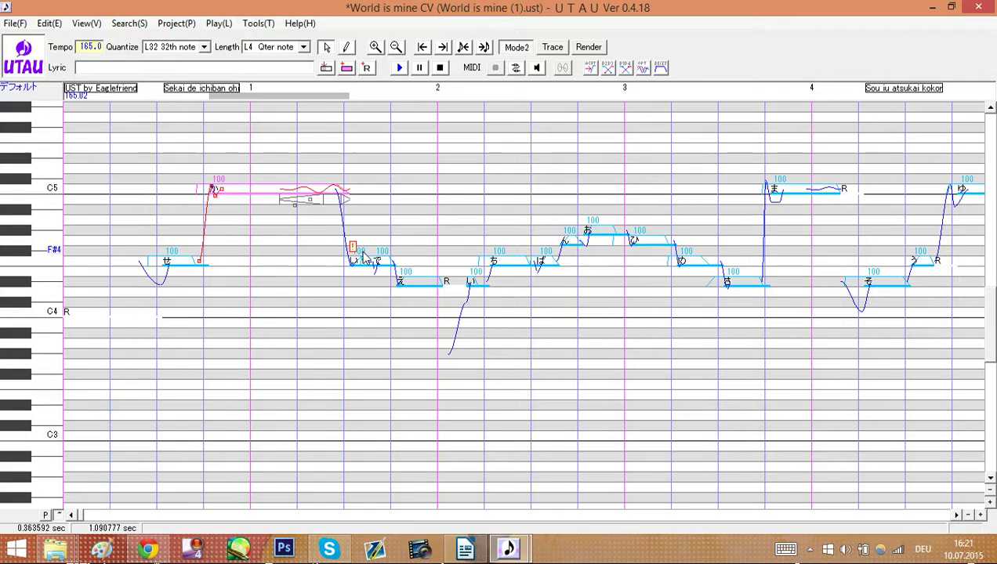
{"action": "left_click", "coordinate": [356, 262]}
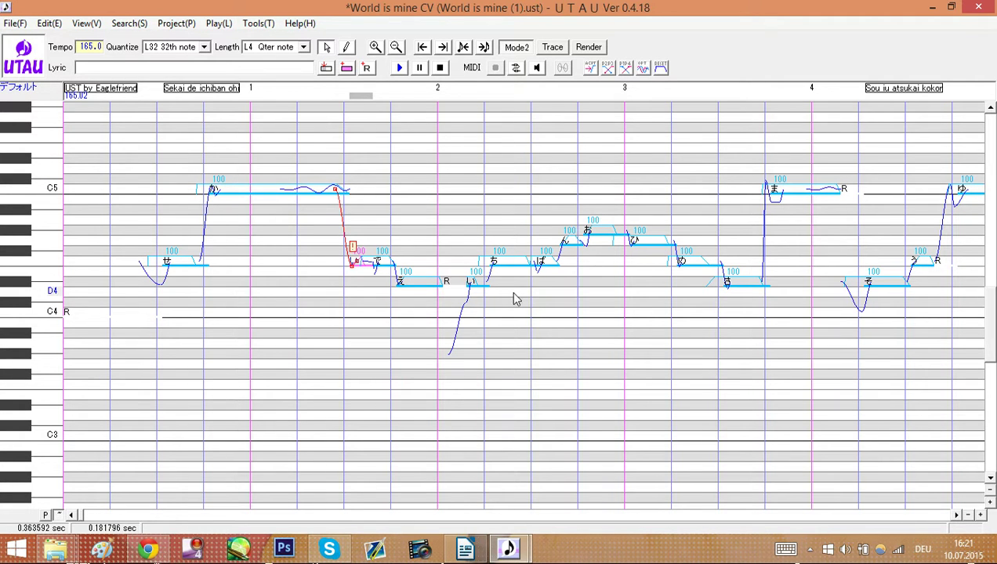
Step: Select all notes and clear their preutterance and overlap through Region Property
{"action": "key", "text": "ctrl+a"}
{"action": "right_click", "coordinate": [428, 282]}
{"action": "left_click", "coordinate": [480, 434]}
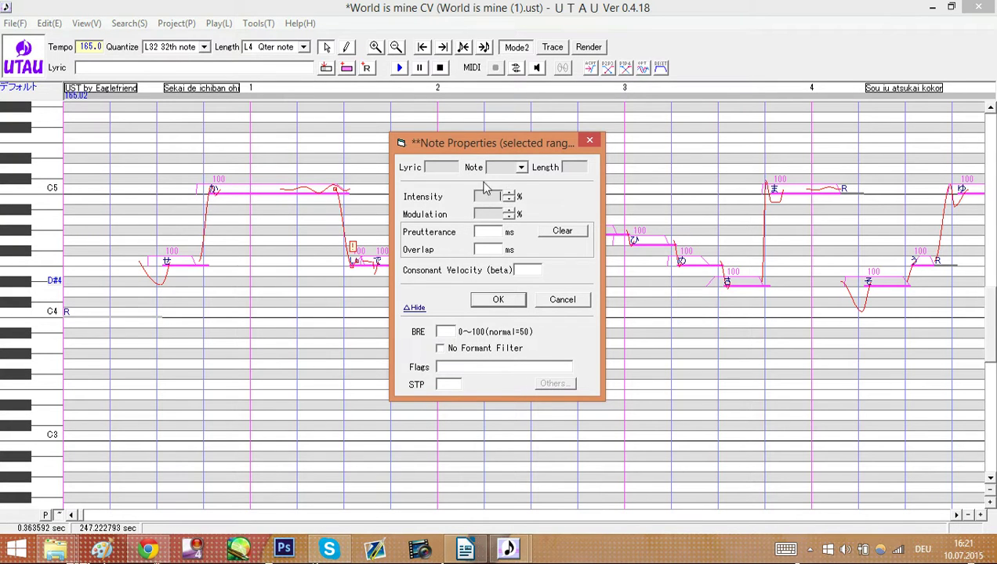
{"action": "left_click", "coordinate": [574, 231]}
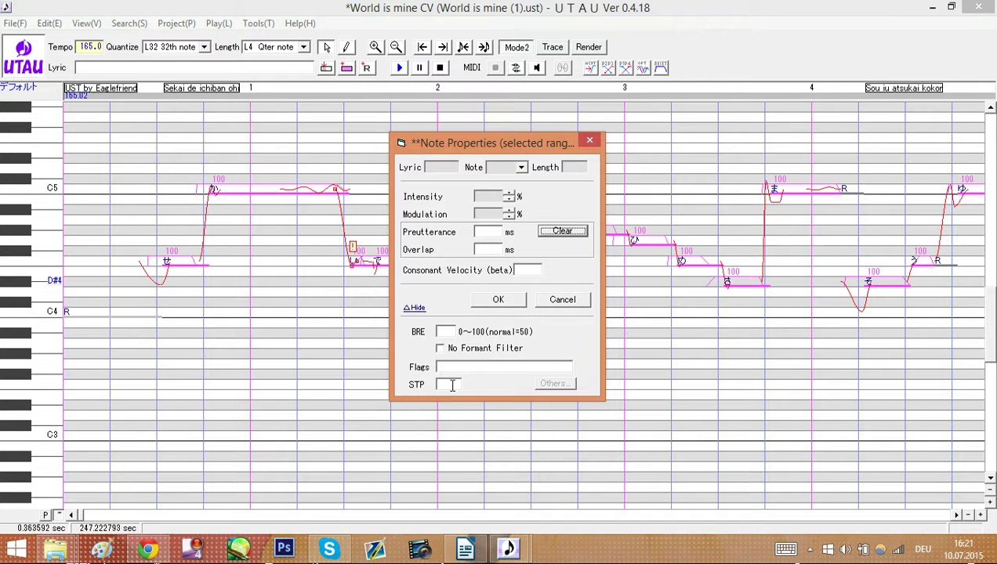
{"action": "left_click", "coordinate": [452, 385]}
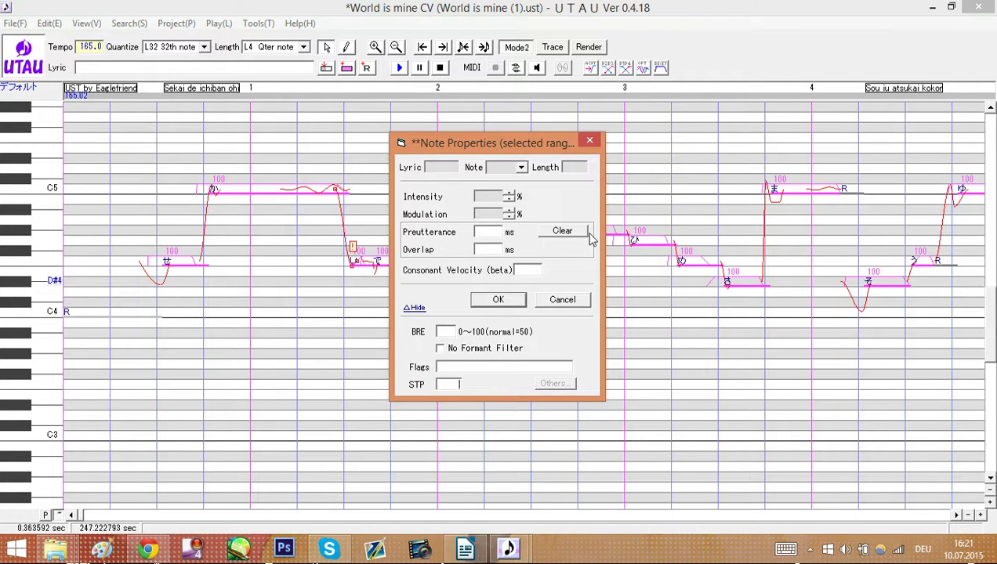
{"action": "left_click", "coordinate": [499, 301]}
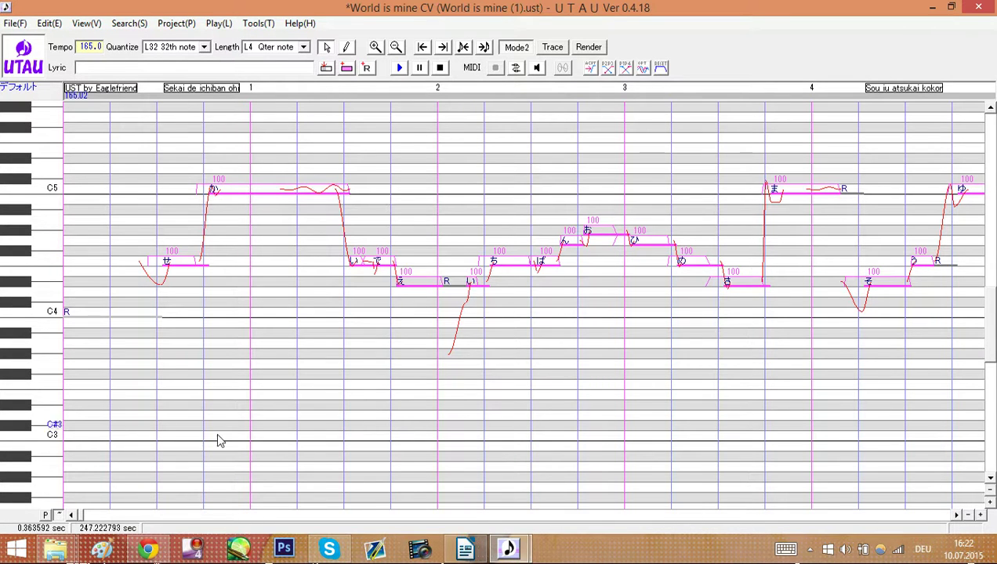
Step: Reset the measure-23 note's envelope to Normal, then select a range of notes for playback
{"action": "left_click", "coordinate": [151, 374]}
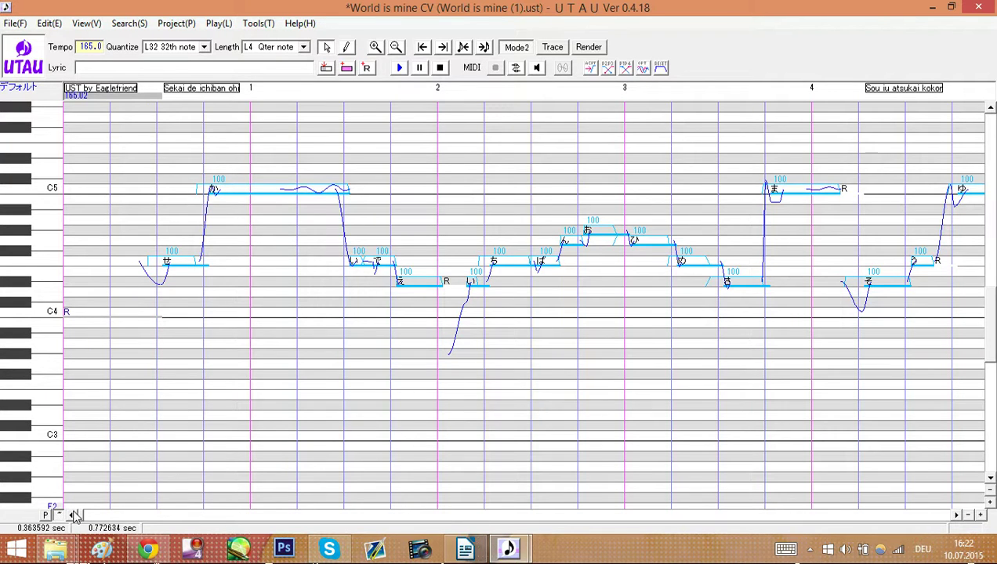
{"action": "left_click_drag", "start_coordinate": [84, 515], "coordinate": [191, 523]}
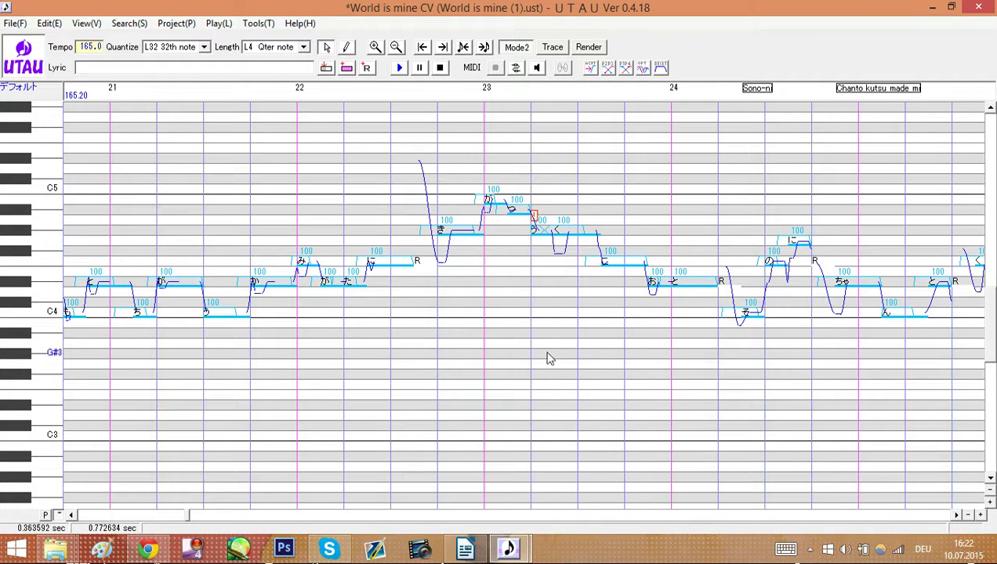
{"action": "right_click", "coordinate": [542, 226]}
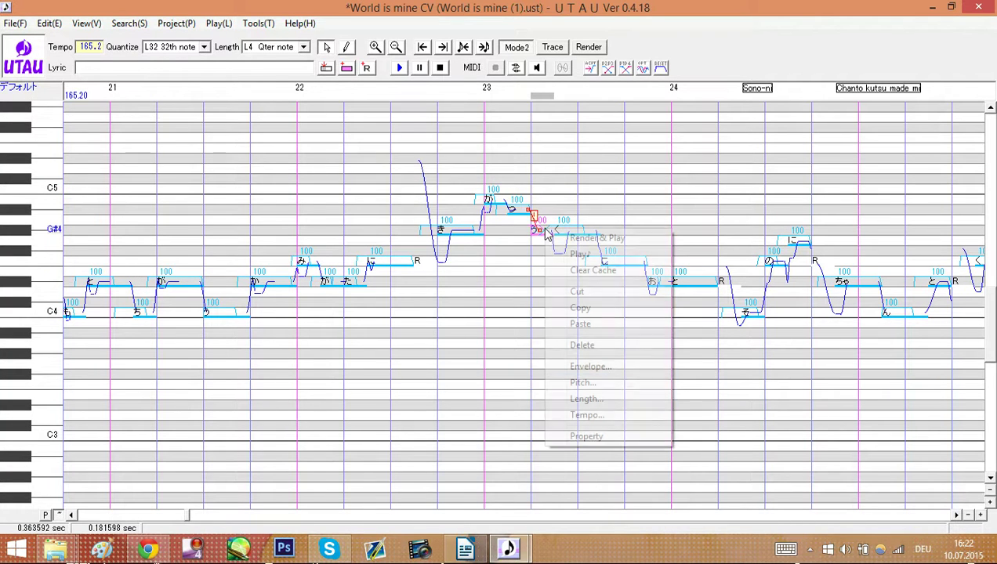
{"action": "left_click", "coordinate": [610, 369]}
{"action": "left_click", "coordinate": [464, 336]}
{"action": "left_click", "coordinate": [614, 338]}
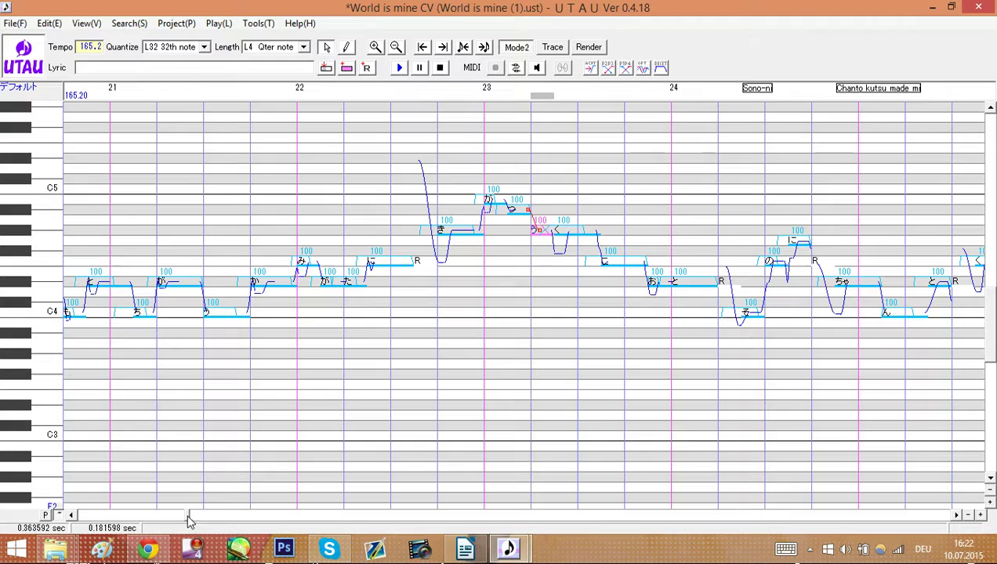
{"action": "left_click_drag", "start_coordinate": [188, 517], "coordinate": [79, 517]}
{"action": "left_click_drag", "start_coordinate": [125, 370], "coordinate": [710, 363]}
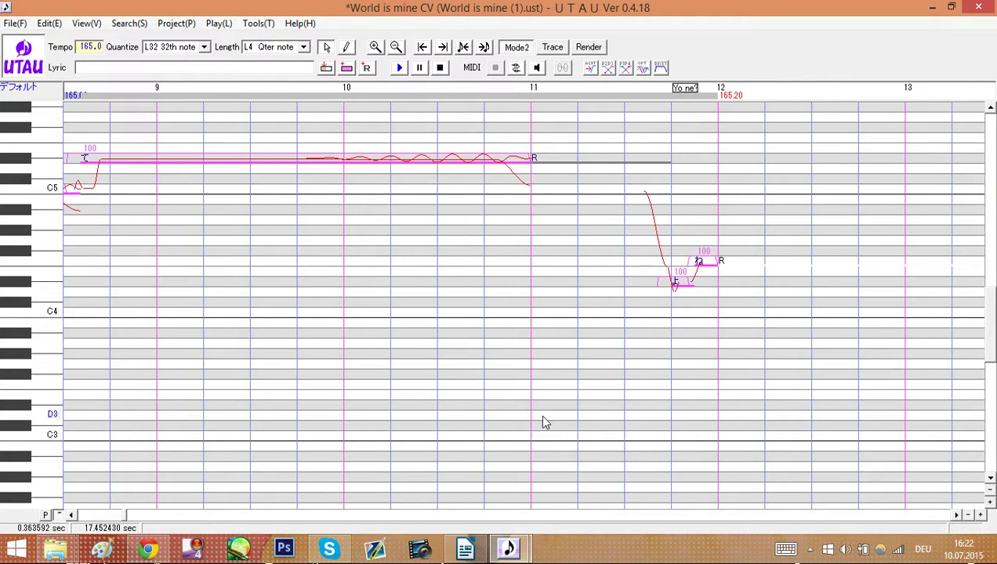
Step: Render and play the selected notes, lower the system volume, then scroll back to the start
{"action": "left_click", "coordinate": [400, 69]}
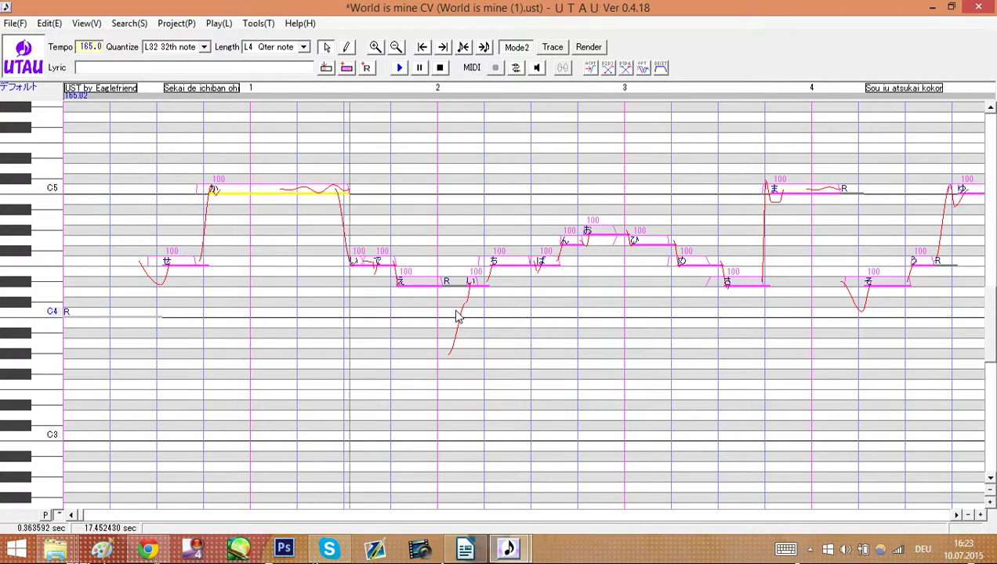
{"action": "key", "text": "XF86AudioLowerVolume"}
{"action": "key", "text": "XF86AudioLowerVolume"}
{"action": "key", "text": "XF86AudioLowerVolume"}
{"action": "key", "text": "XF86AudioLowerVolume"}
{"action": "key", "text": "XF86AudioLowerVolume"}
{"action": "key", "text": "XF86AudioLowerVolume"}
{"action": "key", "text": "XF86AudioLowerVolume"}
{"action": "key", "text": "XF86AudioLowerVolume"}
{"action": "key", "text": "XF86AudioLowerVolume"}
{"action": "key", "text": "XF86AudioLowerVolume"}
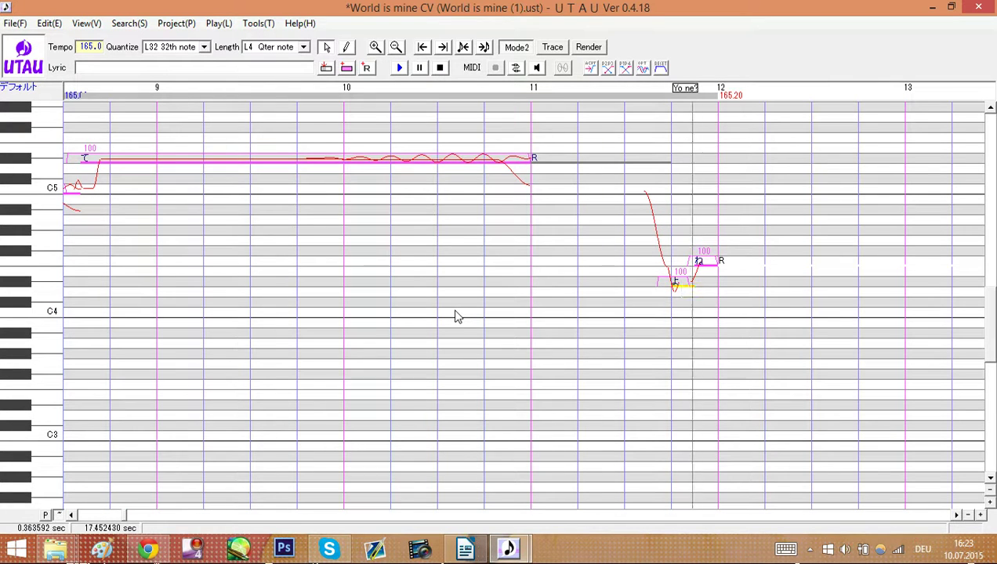
{"action": "left_click_drag", "start_coordinate": [127, 515], "coordinate": [75, 515]}
{"action": "left_click", "coordinate": [171, 350]}
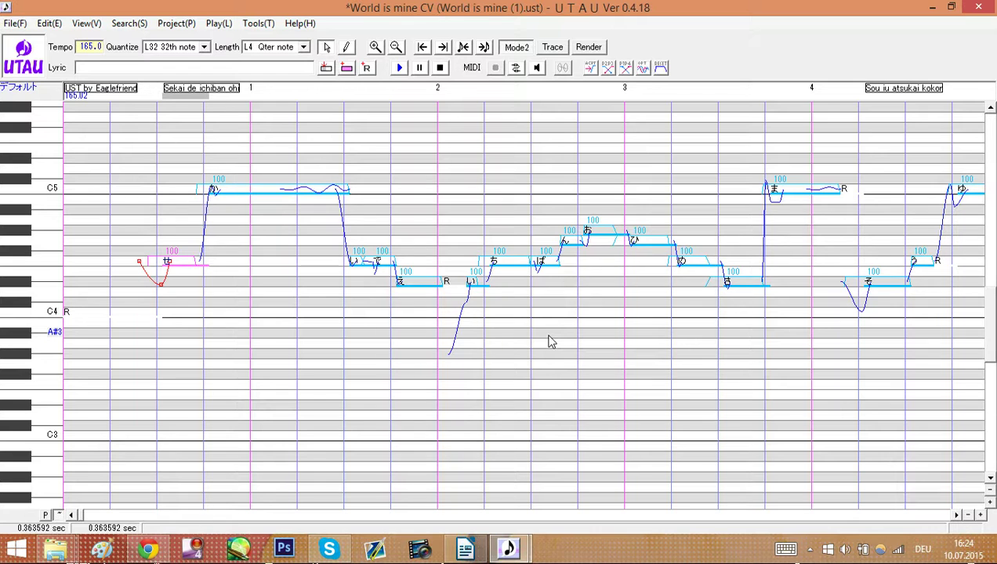
Step: Save the World is mine CV project to 'World is mine (1).ust' with Ctrl+S
{"action": "key", "text": "ctrl+s"}
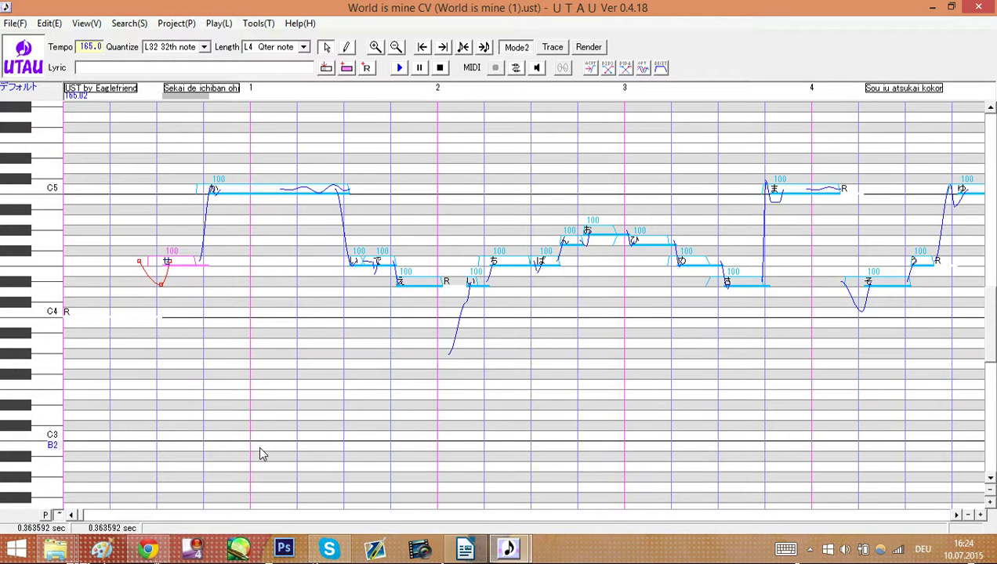
Step: In Chrome, replace the current address with google.com to reach the Google homepage
{"action": "left_click", "coordinate": [147, 550]}
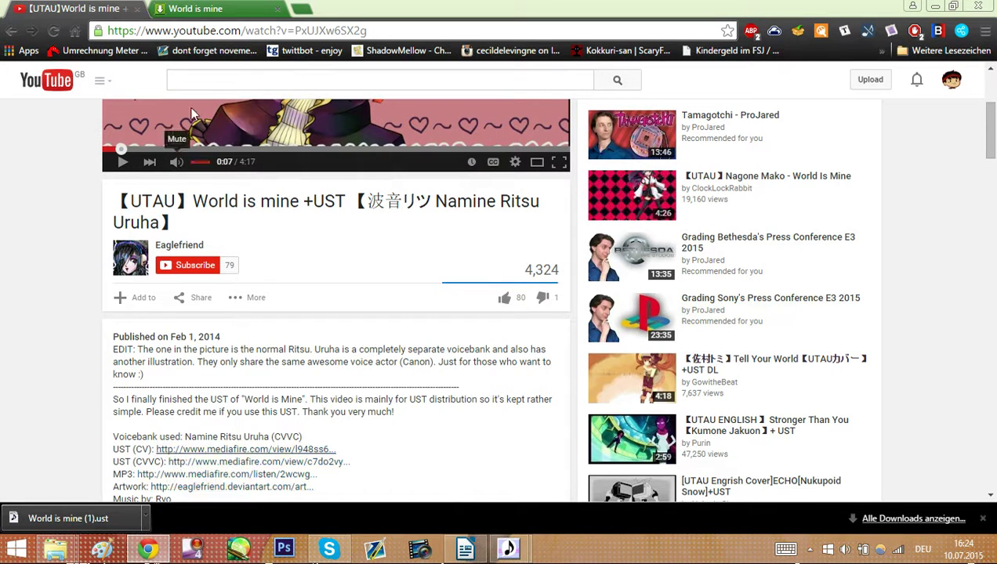
{"action": "left_click", "coordinate": [273, 31]}
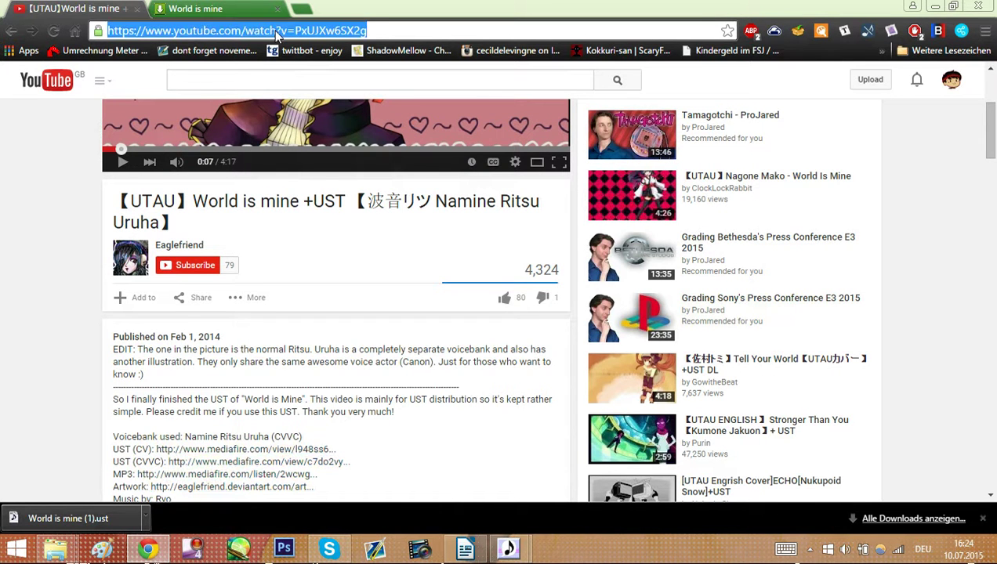
{"action": "type", "text": "g"}
{"action": "key", "text": "Return"}
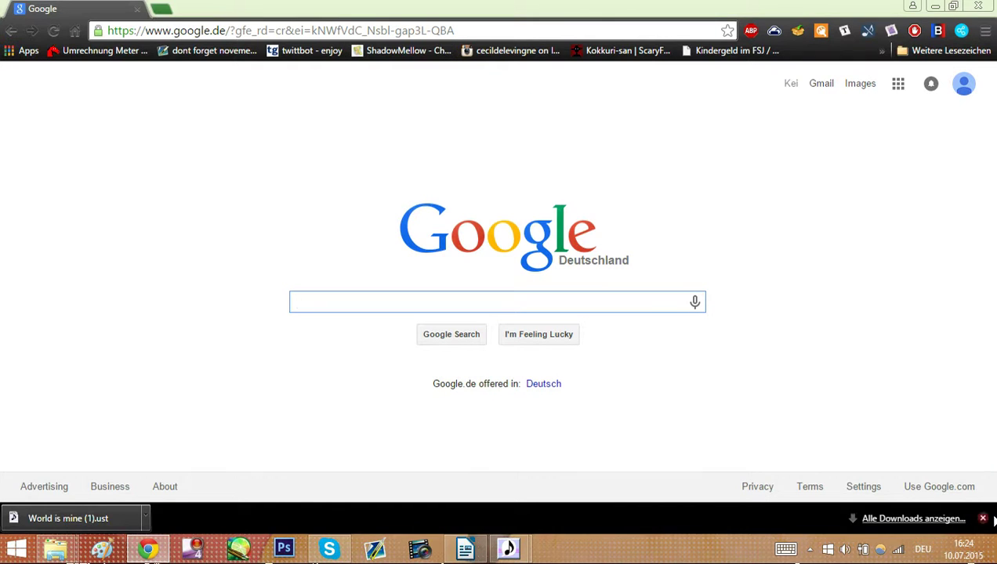
Step: Close the downloads bar and search Google for 'kasane teto download'
{"action": "left_click", "coordinate": [982, 518]}
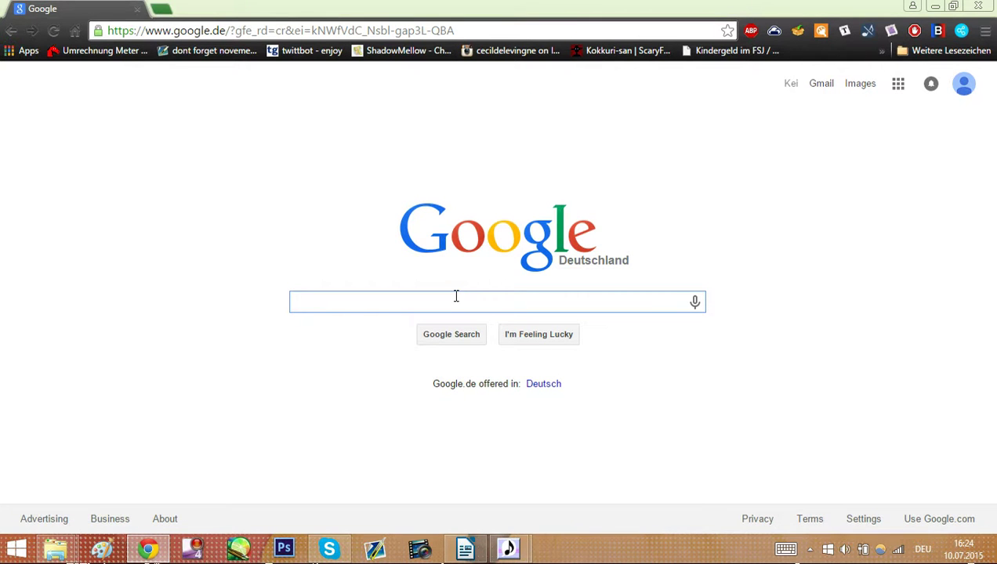
{"action": "type", "text": "kas"}
{"action": "key", "text": "Down"}
{"action": "key", "text": "Return"}
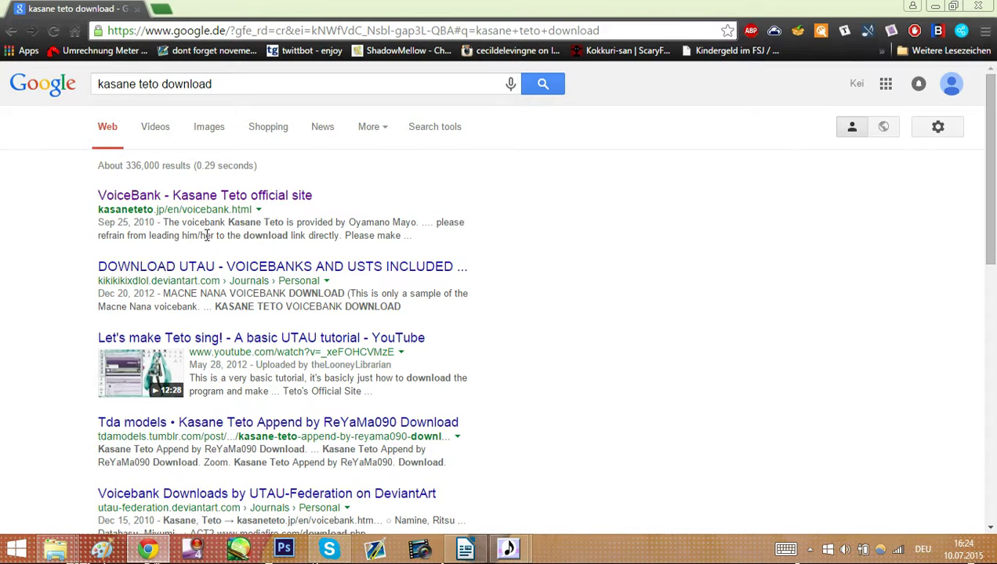
Step: Download the Diphone-only (V-CV) voicebank TETO-tandoku-100619.zip from the official Kasane Teto site
{"action": "left_click", "coordinate": [248, 197]}
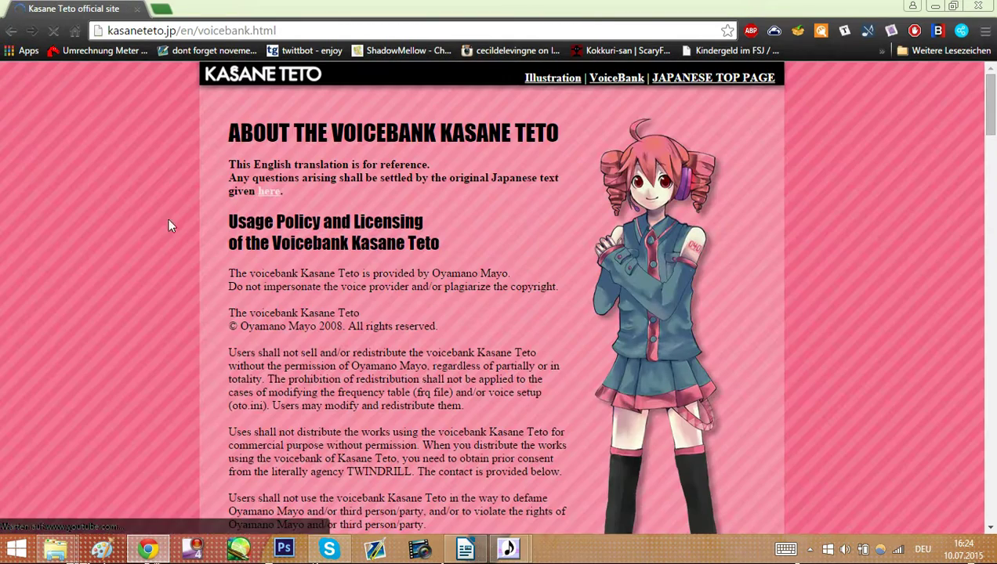
{"action": "scroll", "coordinate": [524, 335], "scroll_direction": "down", "scroll_amount": 15}
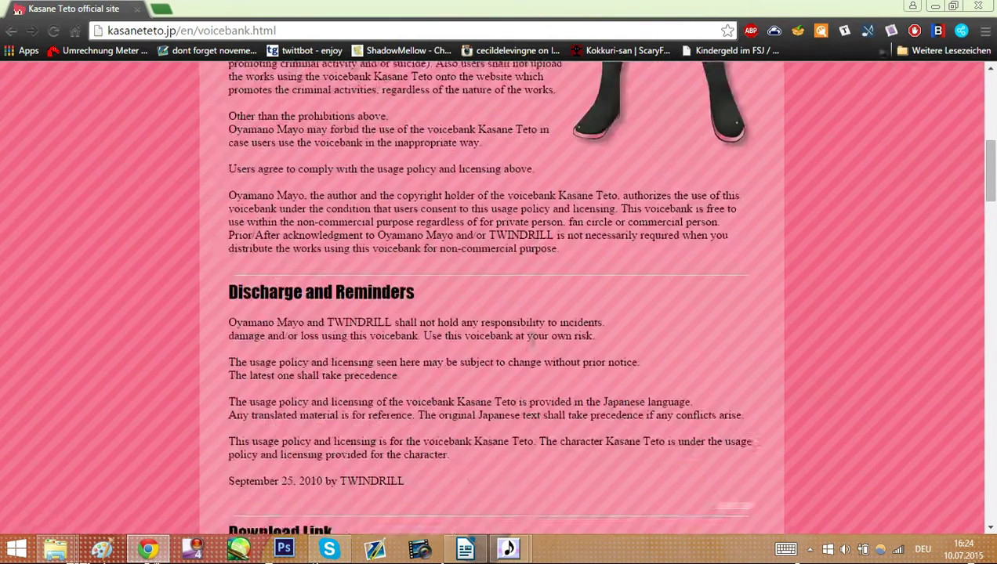
{"action": "scroll", "coordinate": [533, 337], "scroll_direction": "down", "scroll_amount": 1}
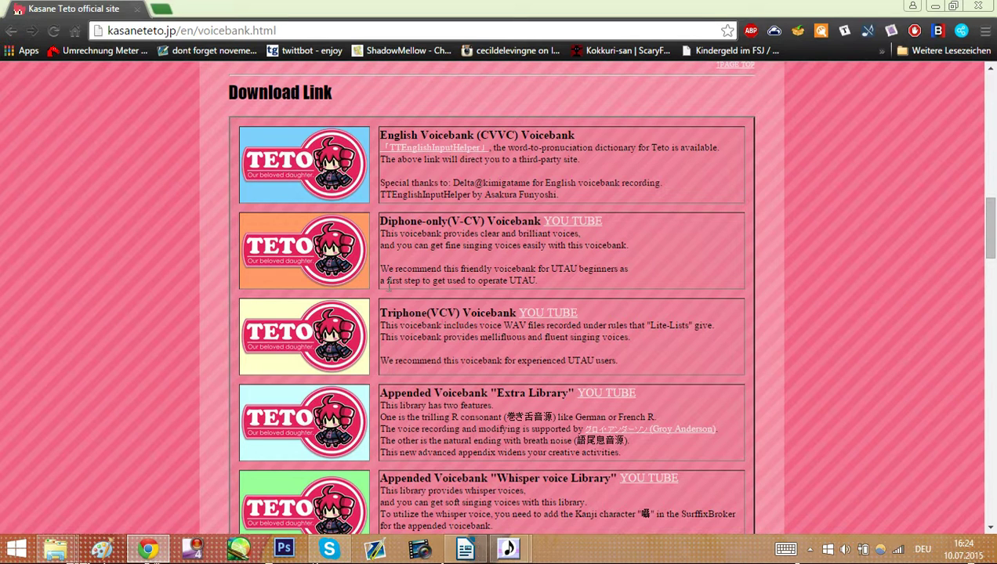
{"action": "left_click", "coordinate": [298, 249]}
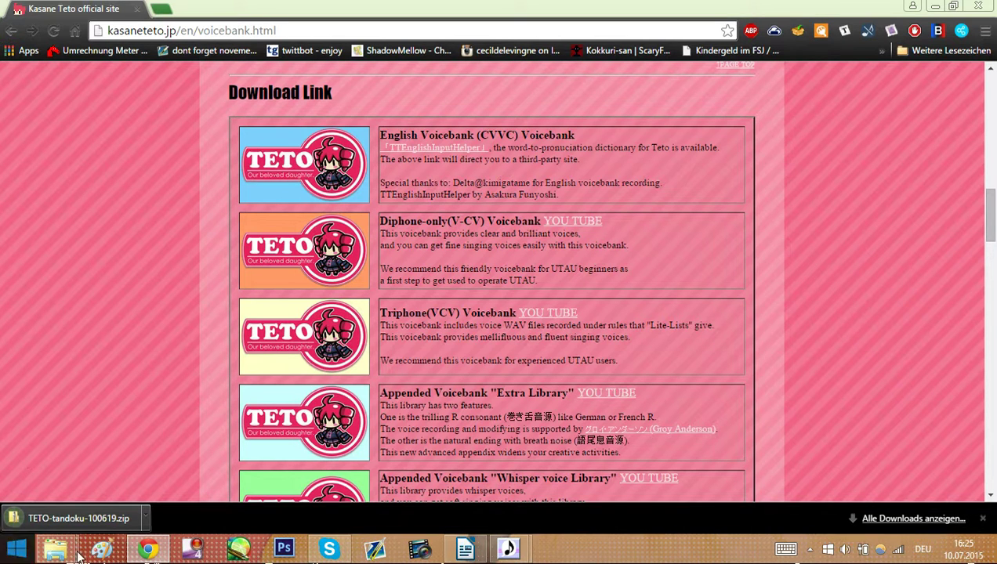
{"action": "left_click", "coordinate": [146, 517]}
Step: Drag TETO-tandoku-100619.zip from the Downloads folder onto the desktop beside the white dog picture
{"action": "left_click", "coordinate": [196, 470]}
{"action": "left_click", "coordinate": [993, 548]}
{"action": "mouse_move", "coordinate": [55, 548]}
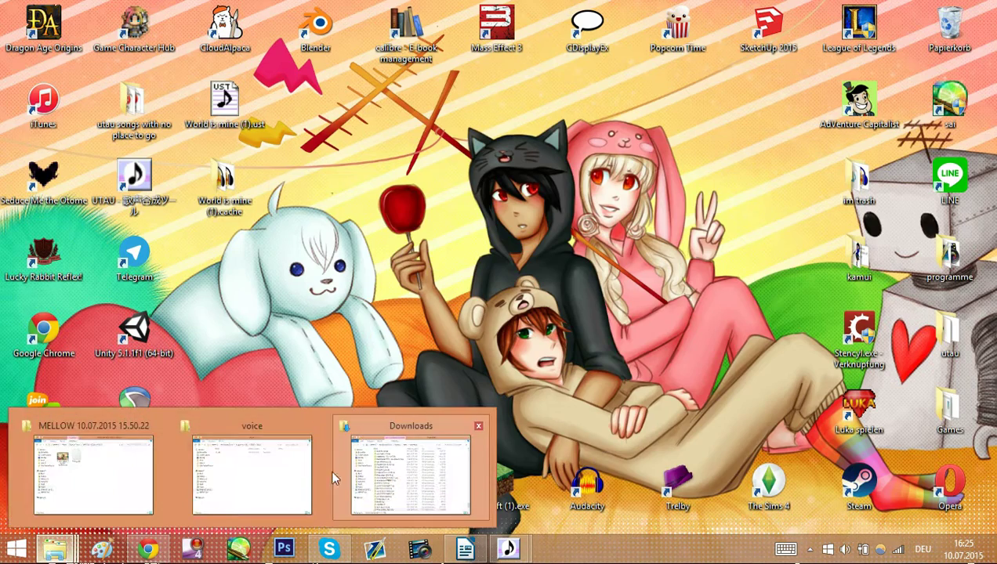
{"action": "left_click", "coordinate": [410, 480]}
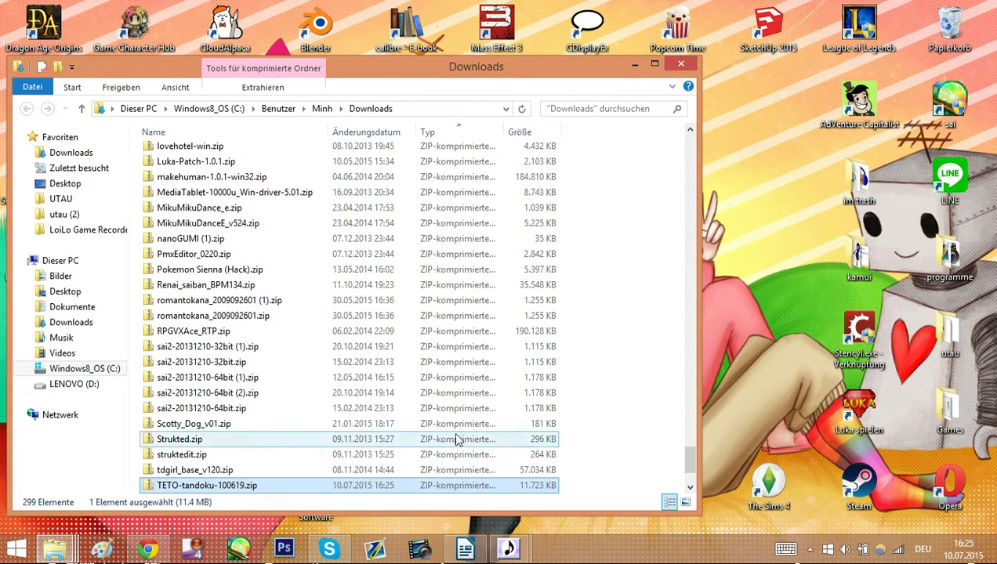
{"action": "left_click_drag", "start_coordinate": [236, 486], "coordinate": [765, 259]}
{"action": "left_click", "coordinate": [635, 69]}
{"action": "left_click_drag", "start_coordinate": [784, 196], "coordinate": [234, 258]}
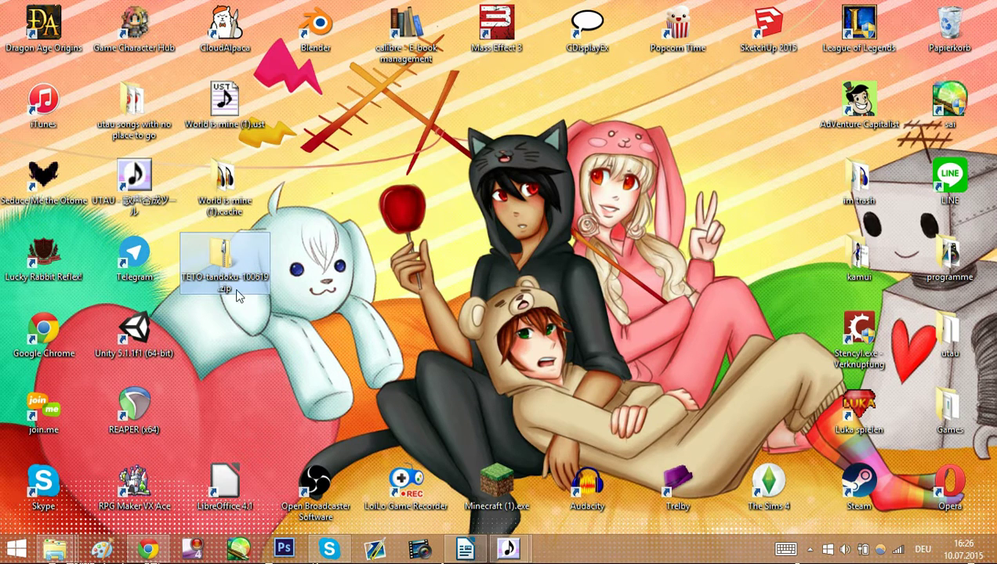
{"action": "left_click", "coordinate": [508, 549]}
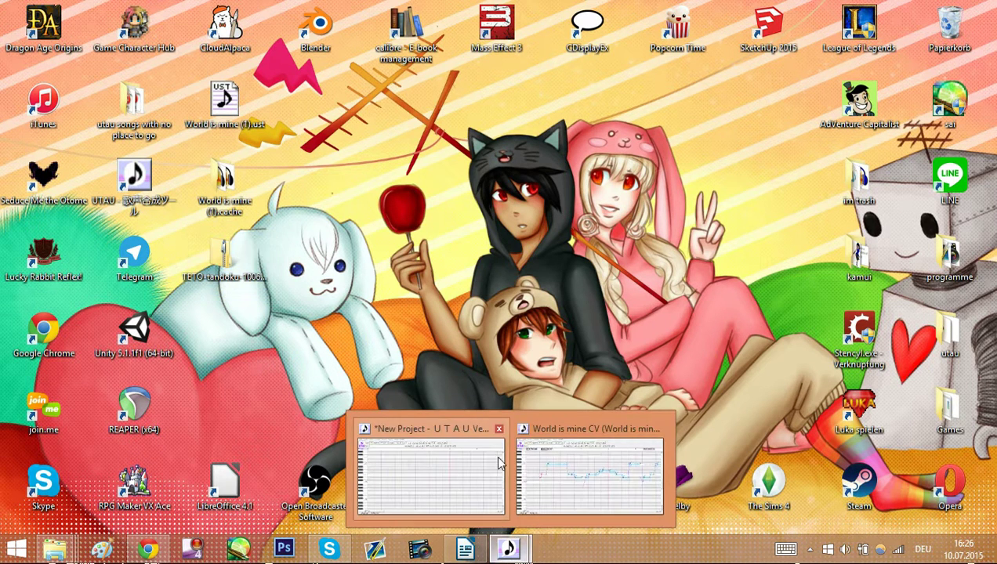
{"action": "left_click", "coordinate": [498, 428]}
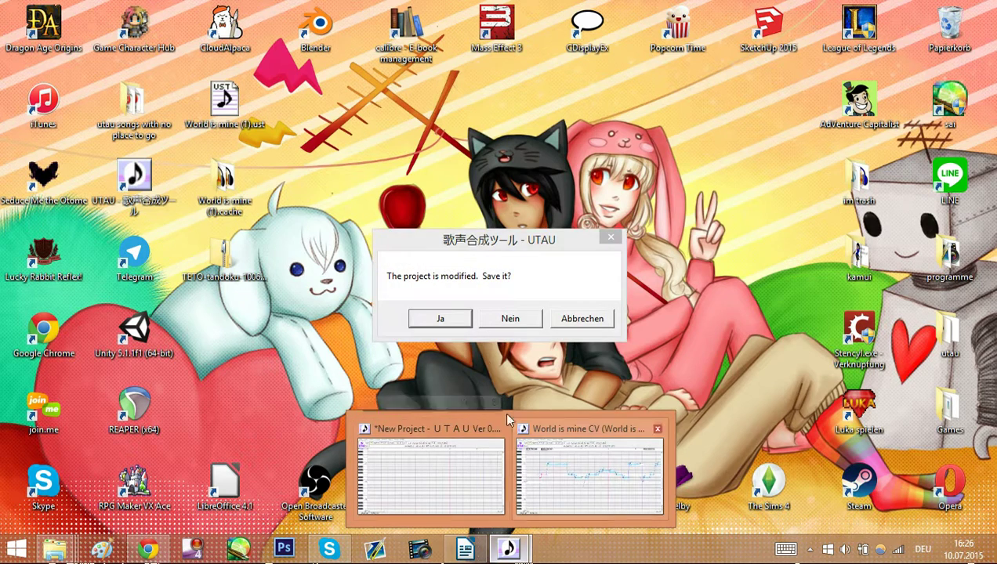
{"action": "left_click", "coordinate": [510, 320]}
{"action": "left_click", "coordinate": [507, 549]}
{"action": "left_click", "coordinate": [950, 7]}
{"action": "left_click_drag", "start_coordinate": [486, 43], "coordinate": [743, 60]}
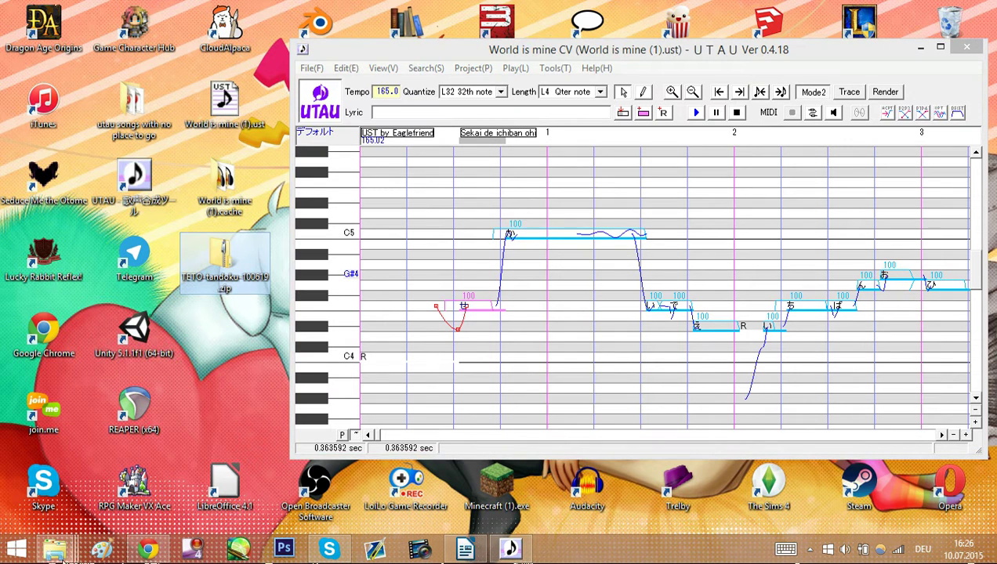
{"action": "mouse_move", "coordinate": [59, 553]}
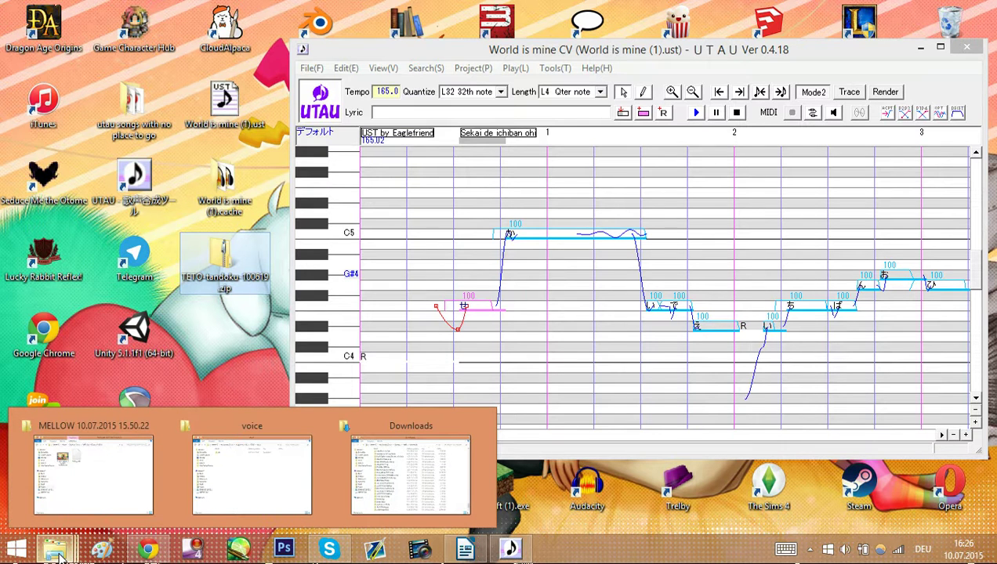
{"action": "left_click", "coordinate": [226, 356]}
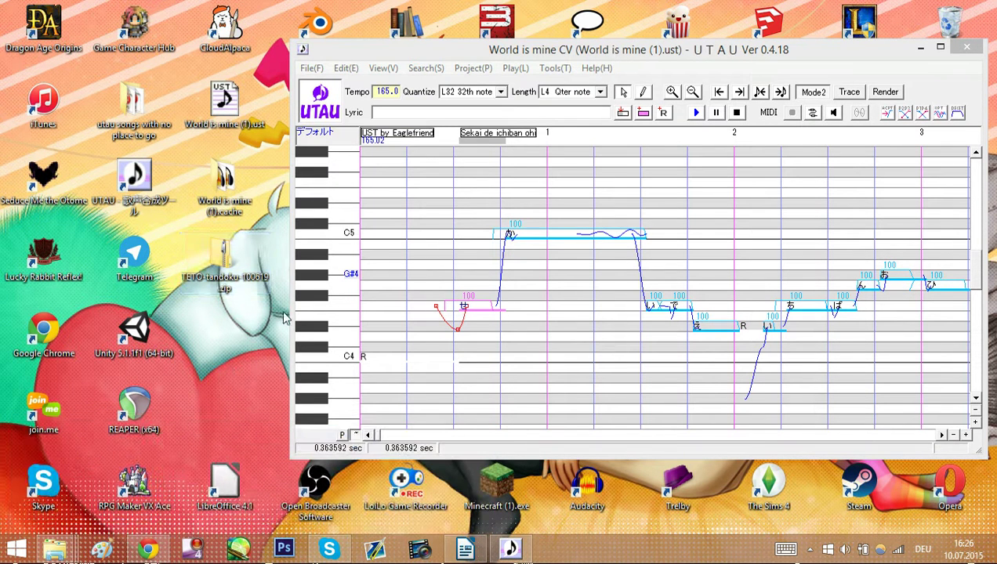
{"action": "double_click", "coordinate": [235, 254]}
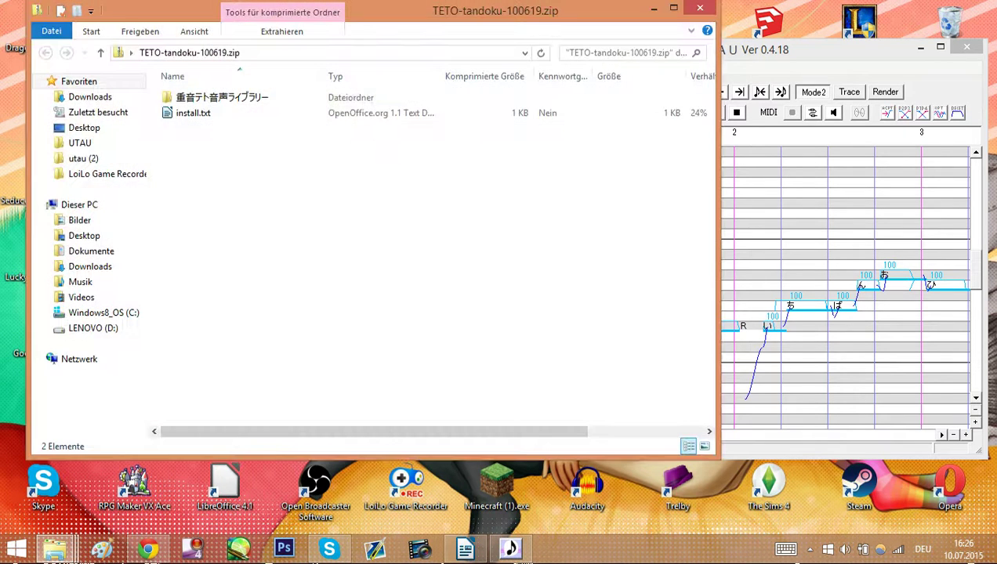
{"action": "double_click", "coordinate": [235, 97]}
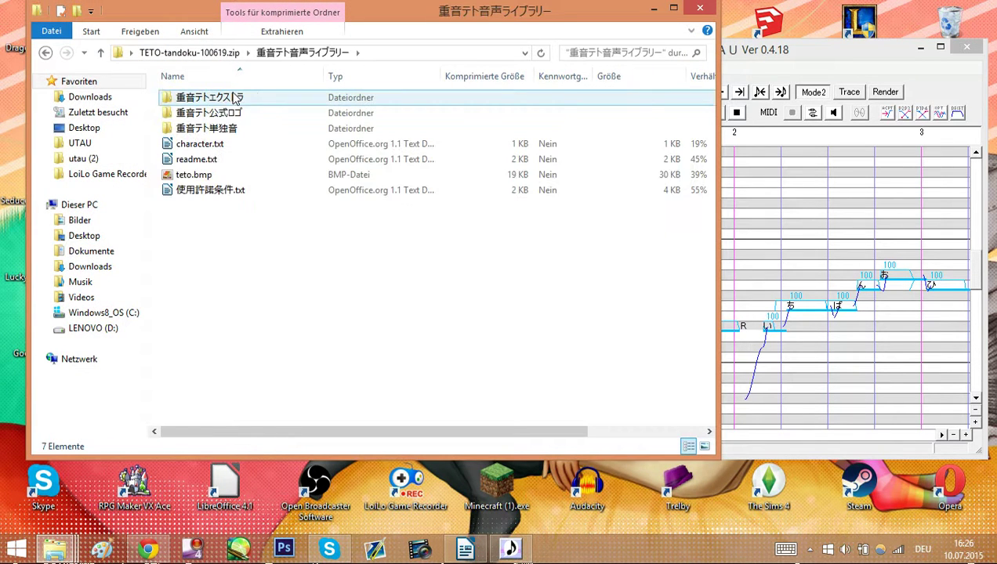
{"action": "double_click", "coordinate": [235, 129]}
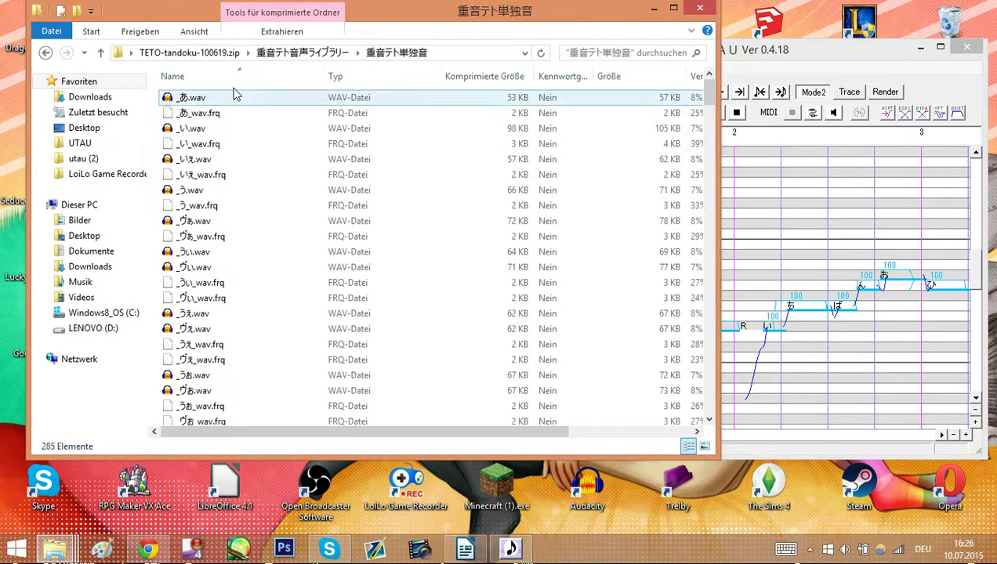
{"action": "left_click", "coordinate": [46, 53]}
{"action": "left_click", "coordinate": [46, 52]}
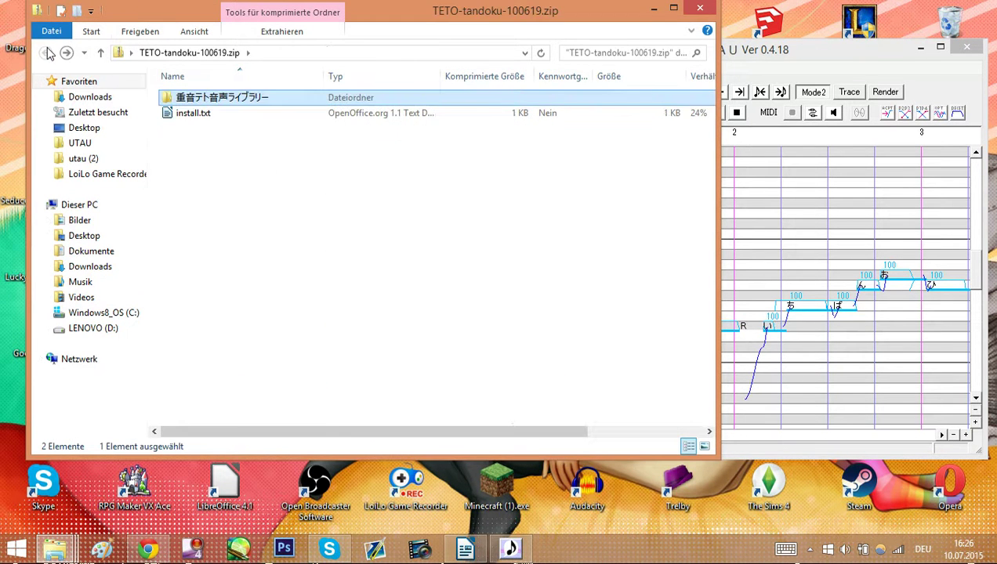
{"action": "left_click", "coordinate": [694, 9]}
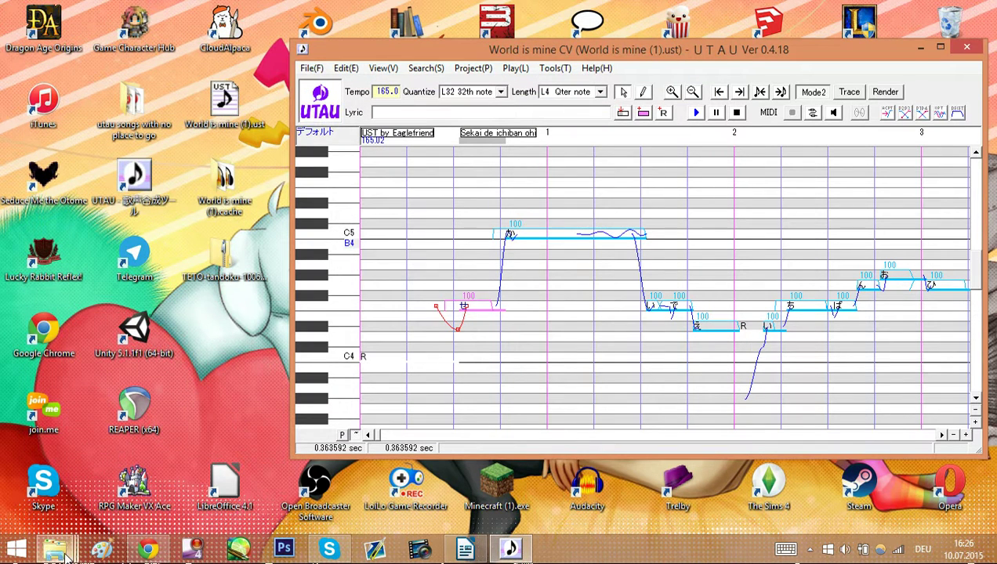
{"action": "left_click", "coordinate": [56, 549]}
{"action": "left_click", "coordinate": [278, 471]}
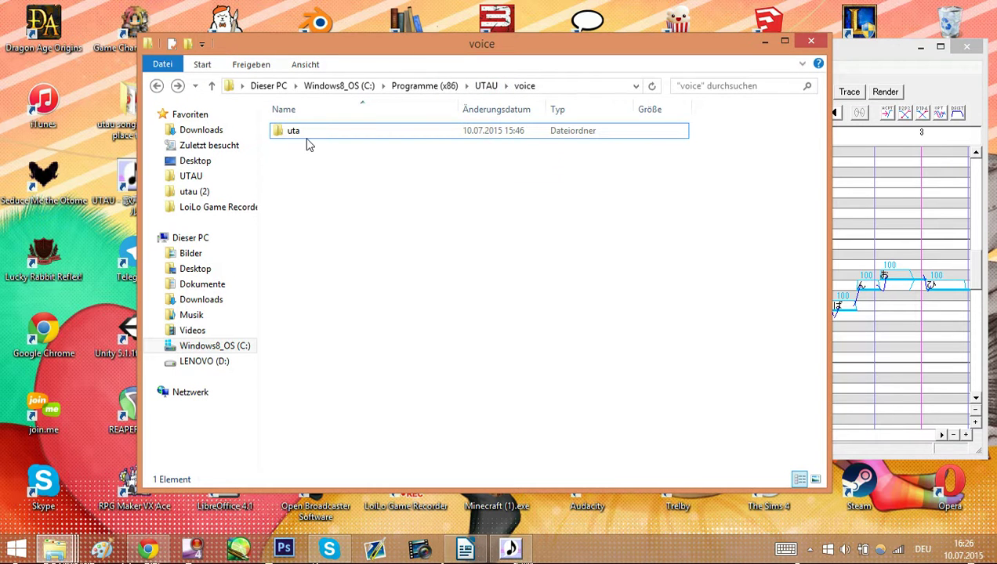
{"action": "left_click", "coordinate": [213, 346]}
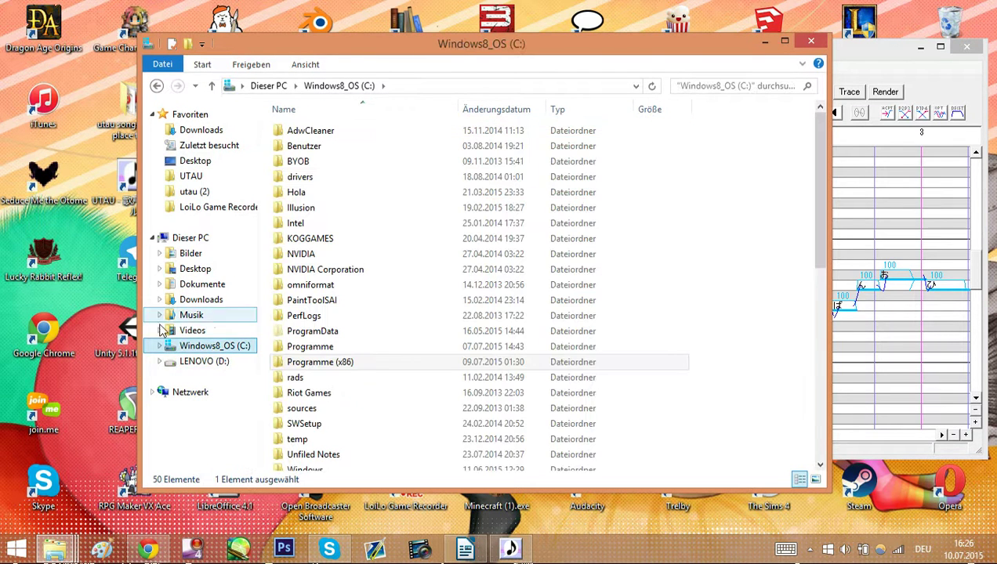
{"action": "double_click", "coordinate": [343, 362]}
{"action": "scroll", "coordinate": [344, 350], "scroll_direction": "down", "scroll_amount": 20}
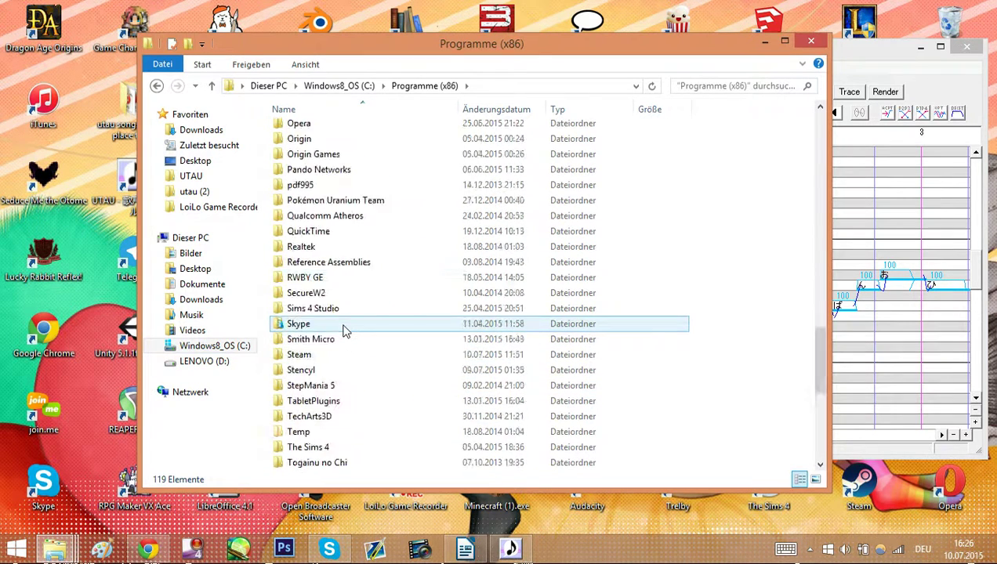
{"action": "scroll", "coordinate": [344, 330], "scroll_direction": "down", "scroll_amount": 1}
{"action": "double_click", "coordinate": [302, 248]}
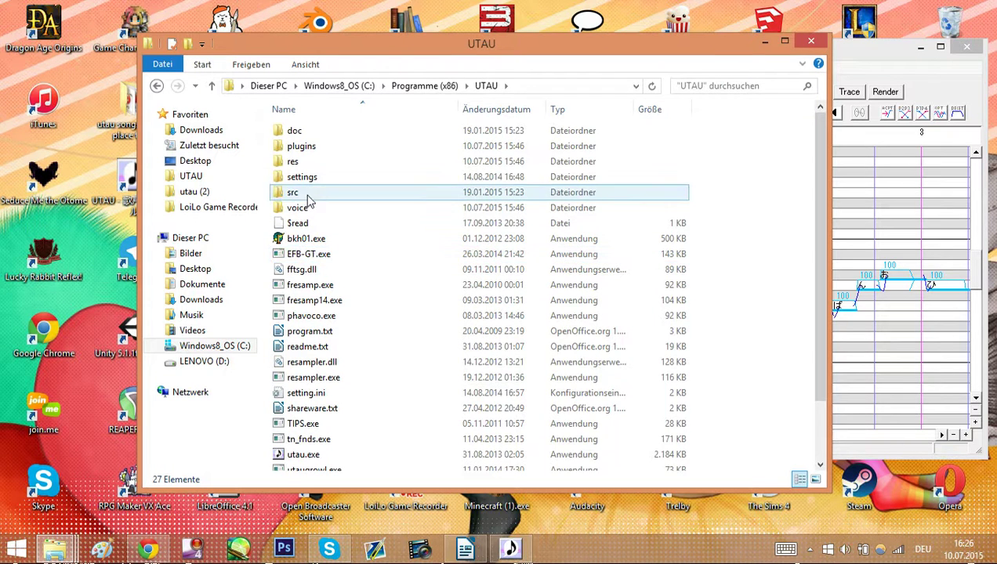
{"action": "left_click", "coordinate": [299, 211]}
{"action": "double_click", "coordinate": [298, 212]}
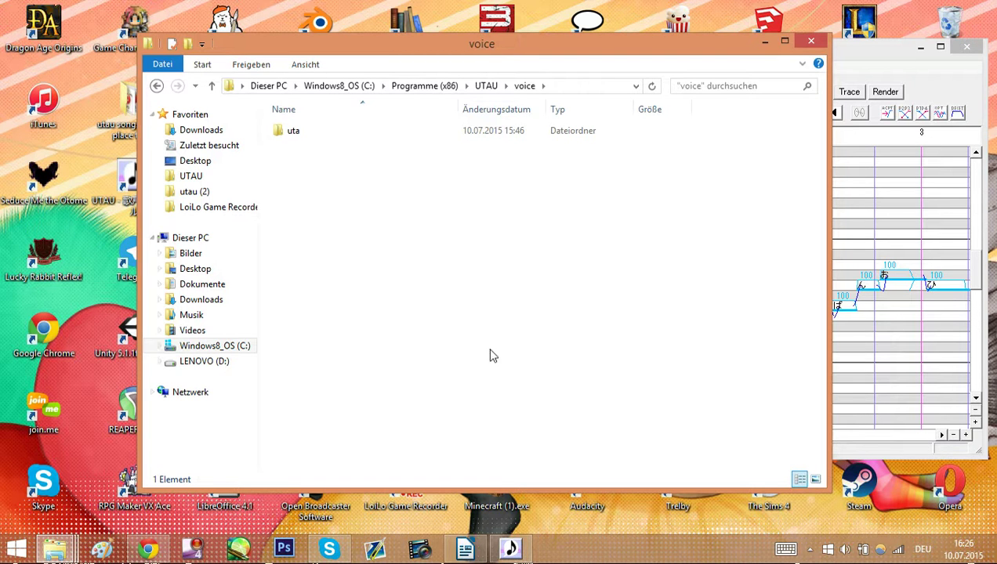
{"action": "left_click", "coordinate": [766, 42]}
Step: Drop the TETO zip onto the piano roll, choose Nein to avoid overwriting, and close the voice bank info window
{"action": "left_click_drag", "start_coordinate": [433, 304], "coordinate": [527, 269]}
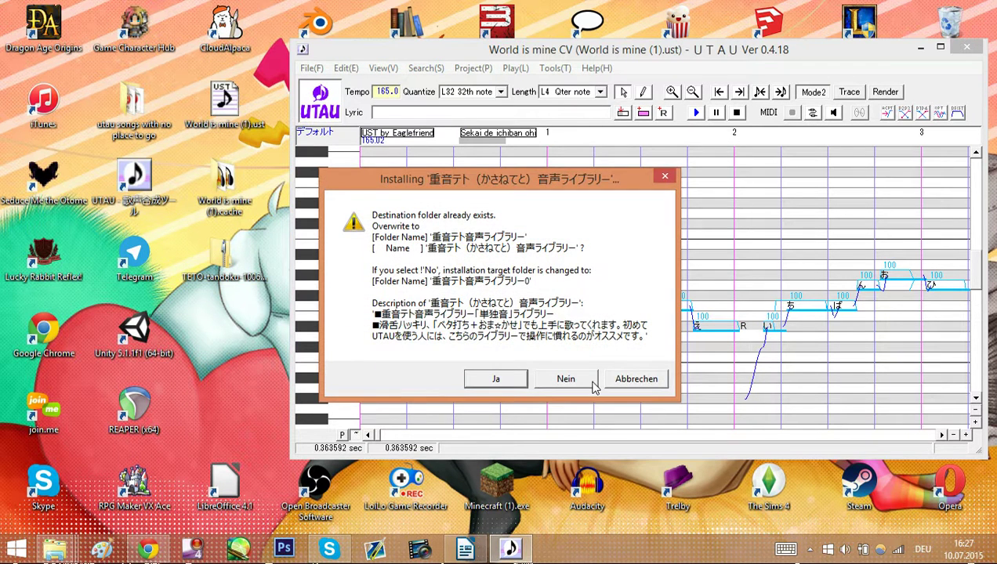
{"action": "left_click", "coordinate": [591, 386]}
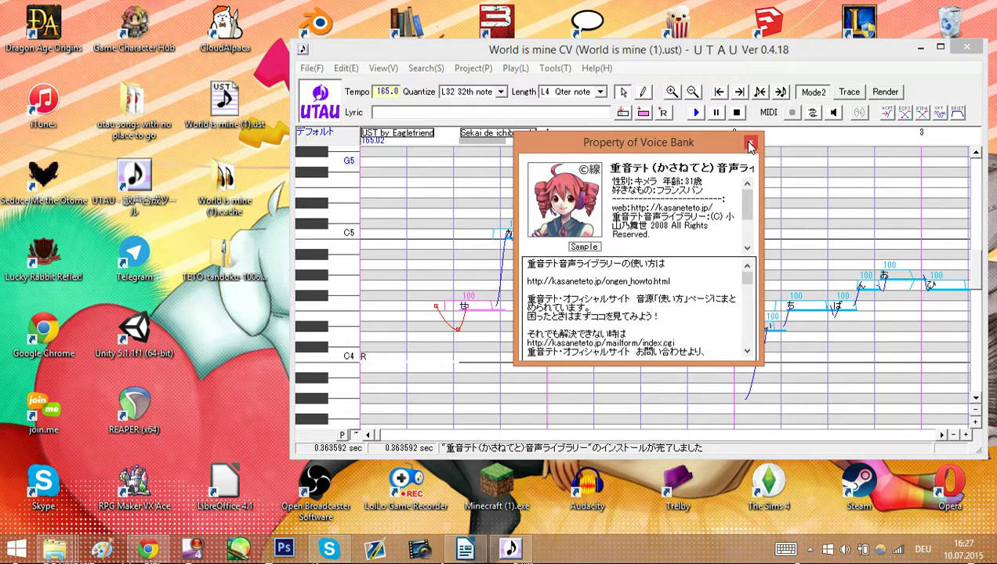
{"action": "left_click", "coordinate": [750, 145]}
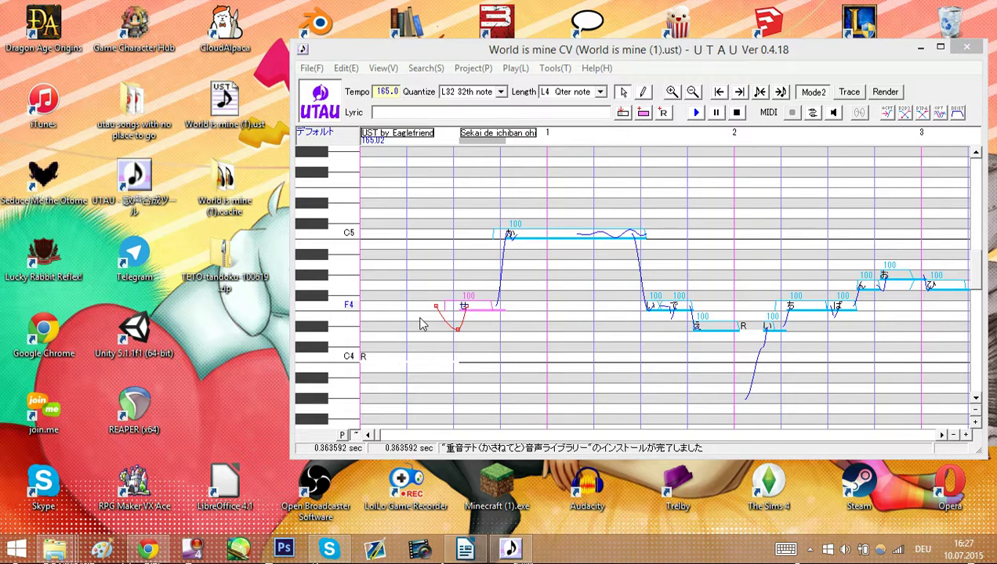
Step: In Project Property, change the voice bank from デフォルト to 重音テト（かさねてと）音声ライブラリー
{"action": "left_click", "coordinate": [940, 49]}
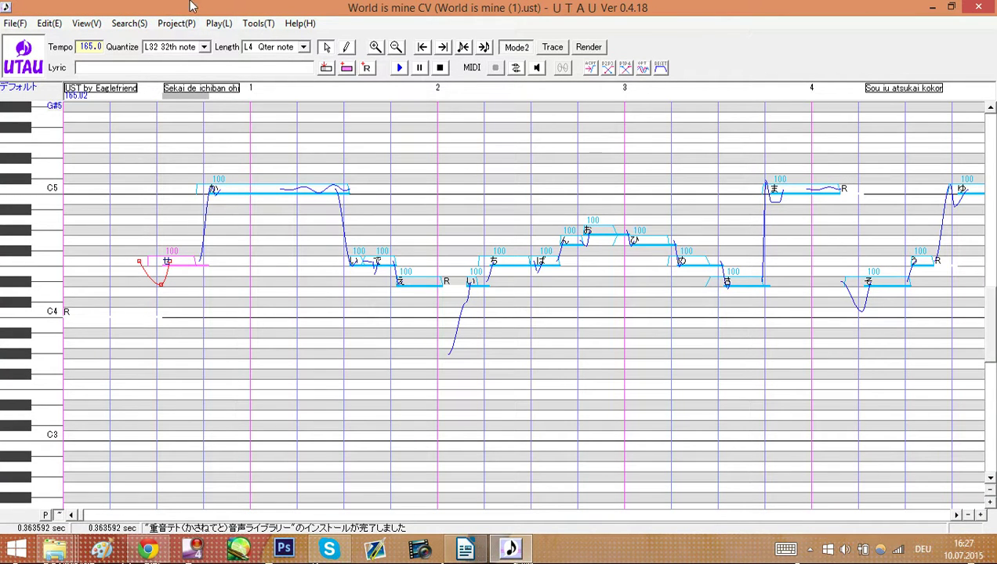
{"action": "left_click", "coordinate": [171, 26]}
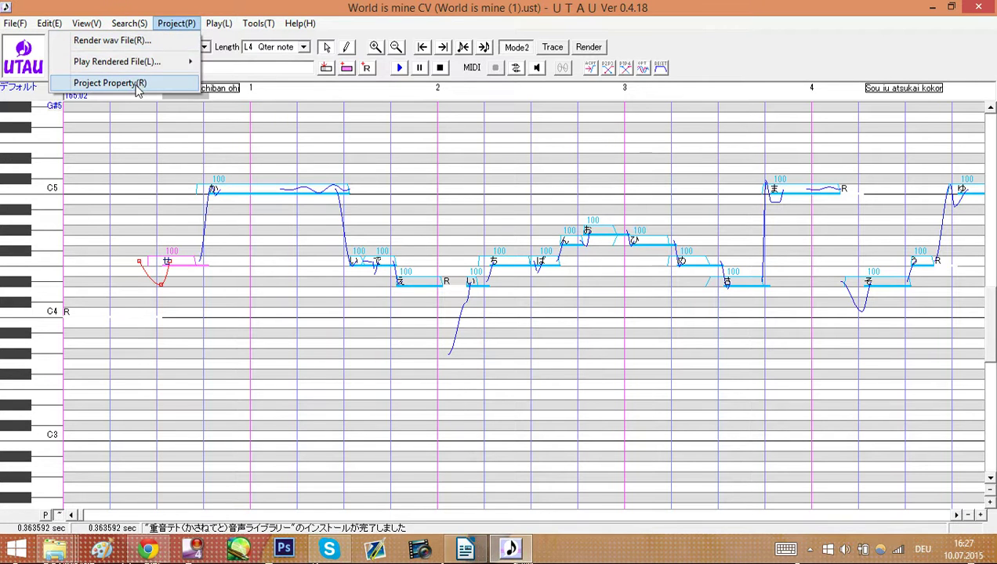
{"action": "left_click", "coordinate": [109, 84]}
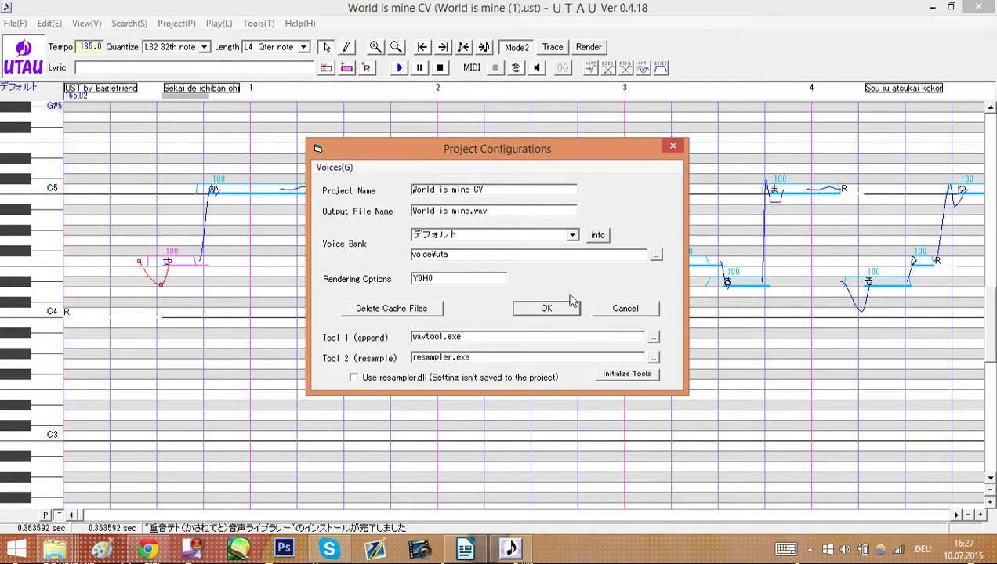
{"action": "right_click", "coordinate": [584, 255]}
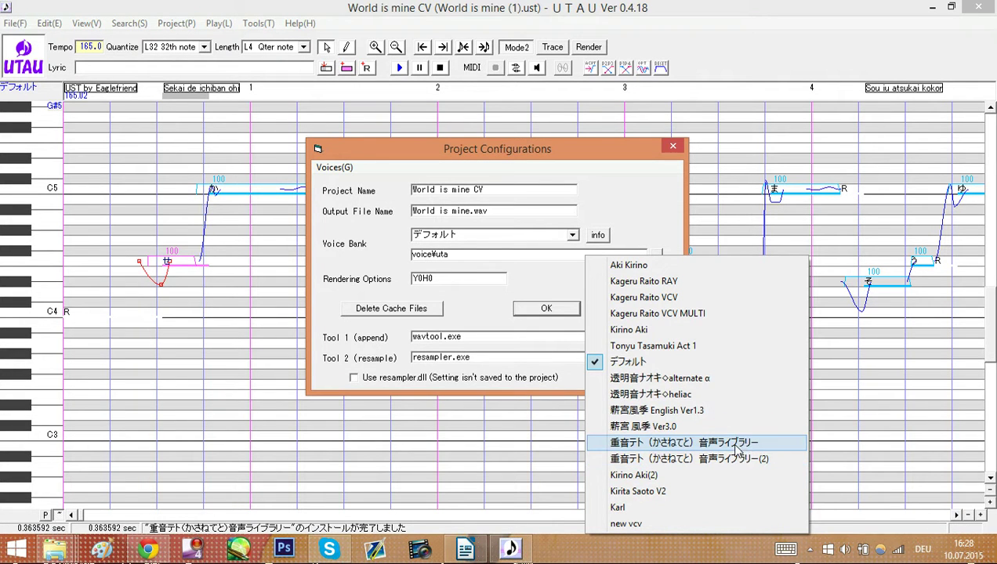
{"action": "left_click", "coordinate": [737, 444]}
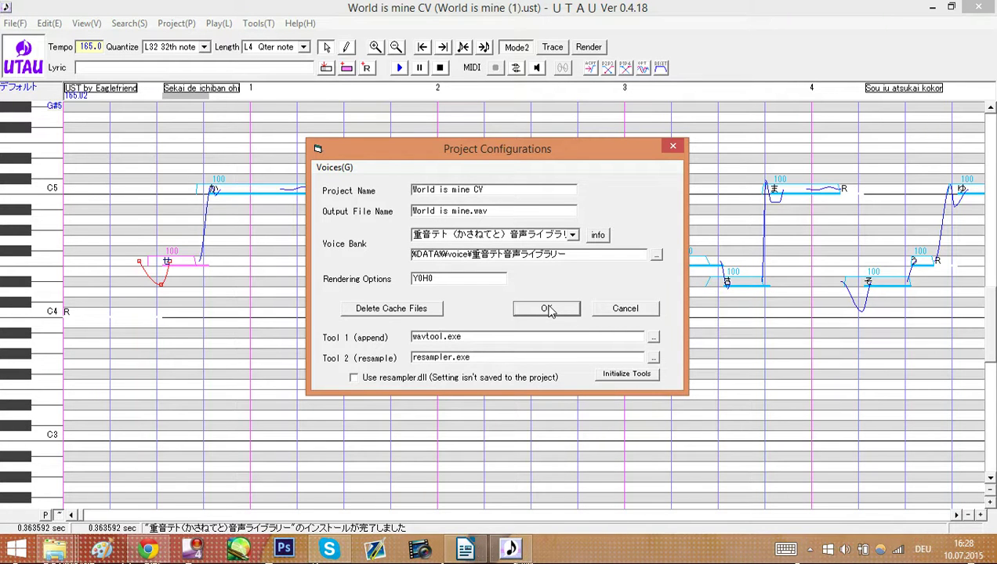
{"action": "left_click", "coordinate": [549, 310]}
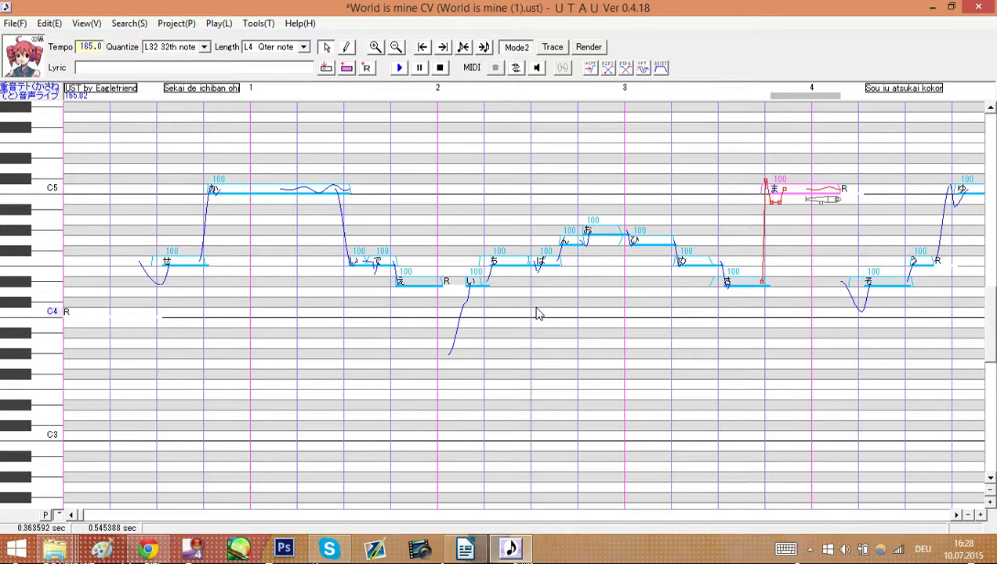
Step: Select all World is mine notes, reset them, and start playback in Teto's voice
{"action": "key", "text": "ctrl+a"}
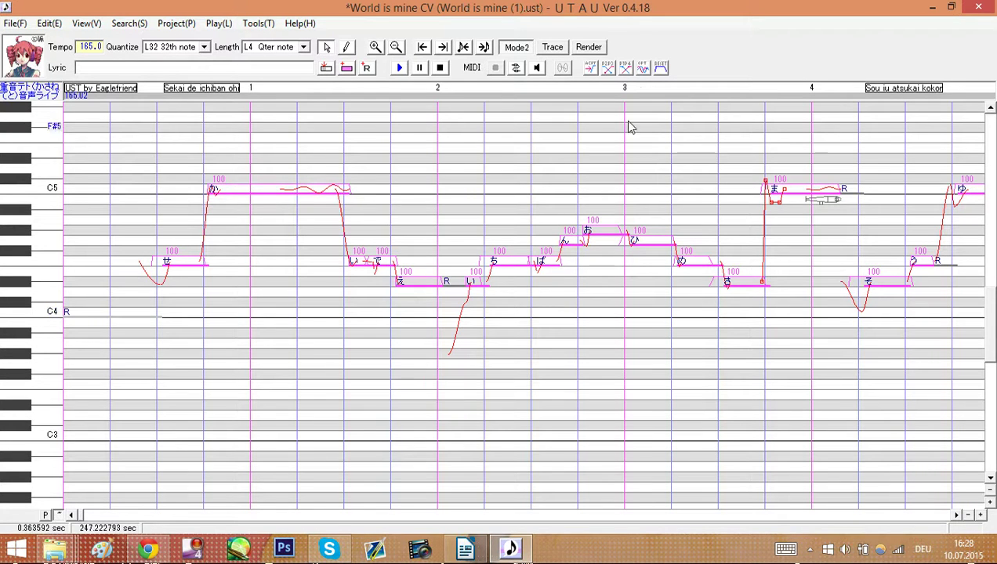
{"action": "left_click", "coordinate": [661, 69]}
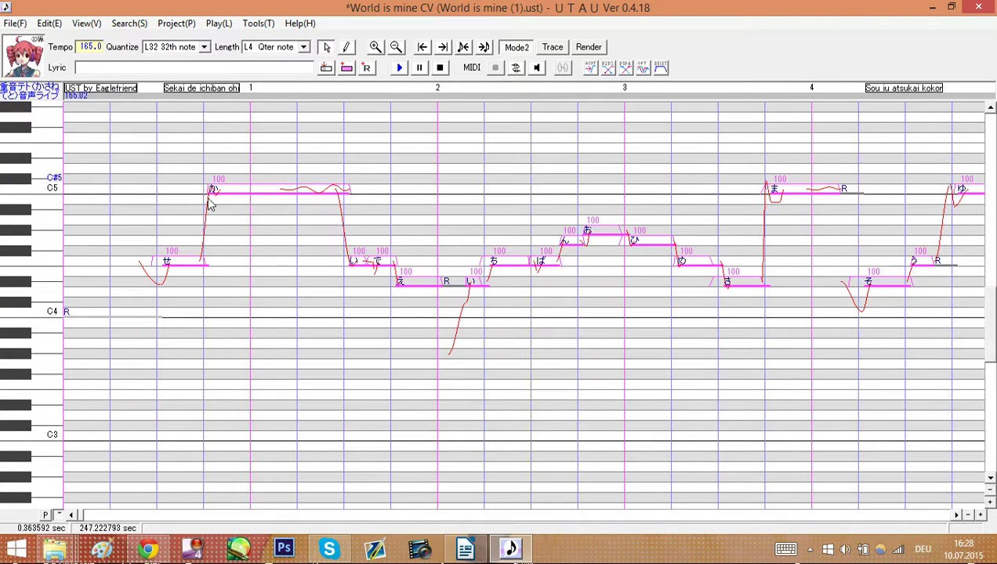
{"action": "key", "text": "space"}
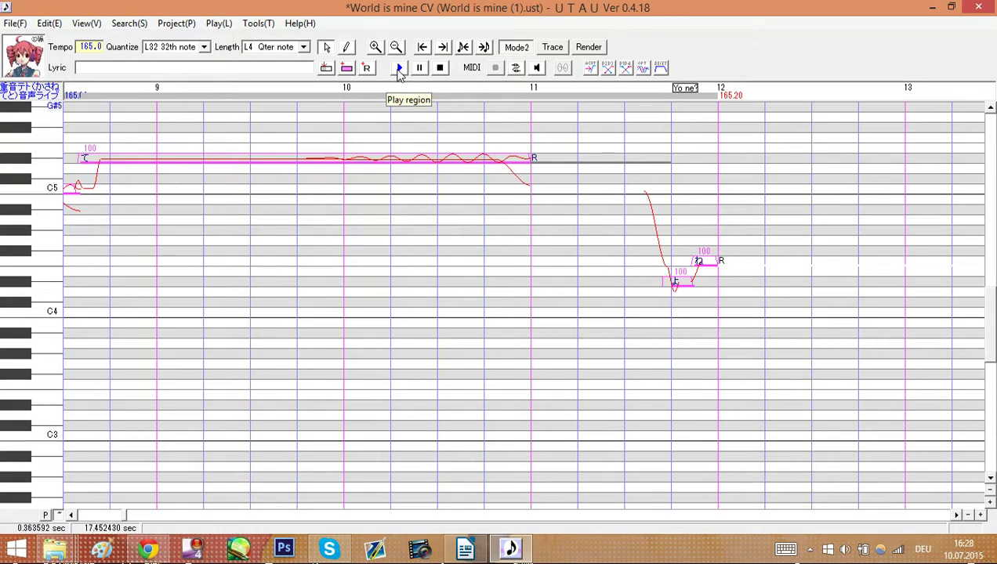
Step: Render and play the song with Play region, then narrow the selection to the first note
{"action": "left_click", "coordinate": [398, 69]}
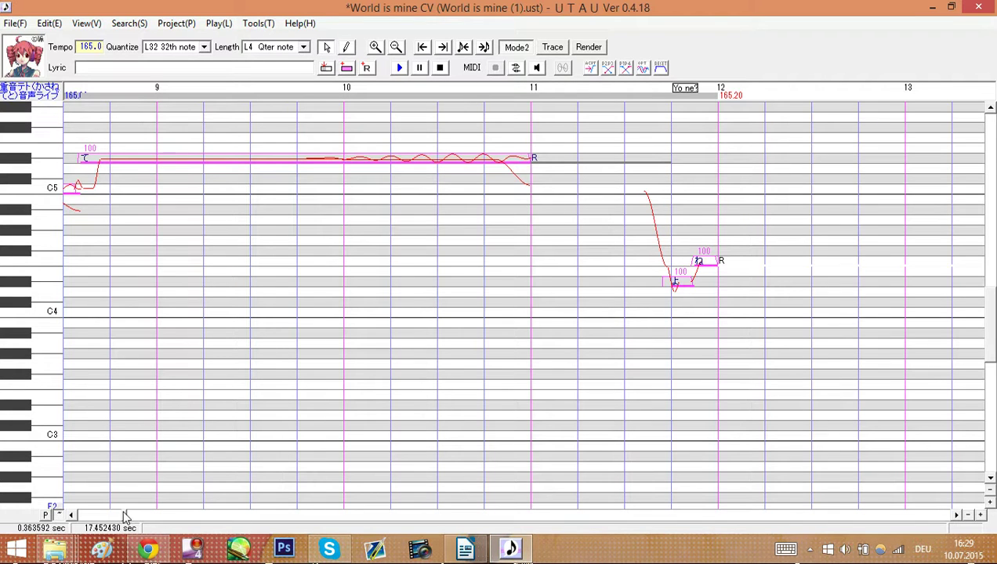
{"action": "left_click_drag", "start_coordinate": [124, 516], "coordinate": [79, 517]}
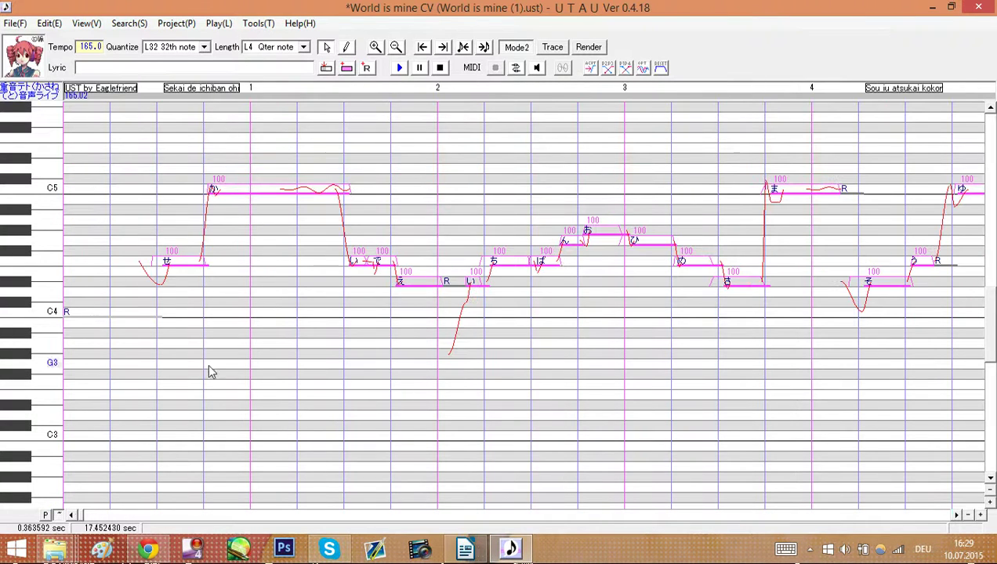
{"action": "left_click_drag", "start_coordinate": [211, 367], "coordinate": [490, 374]}
{"action": "left_click_drag", "start_coordinate": [203, 329], "coordinate": [202, 330]}
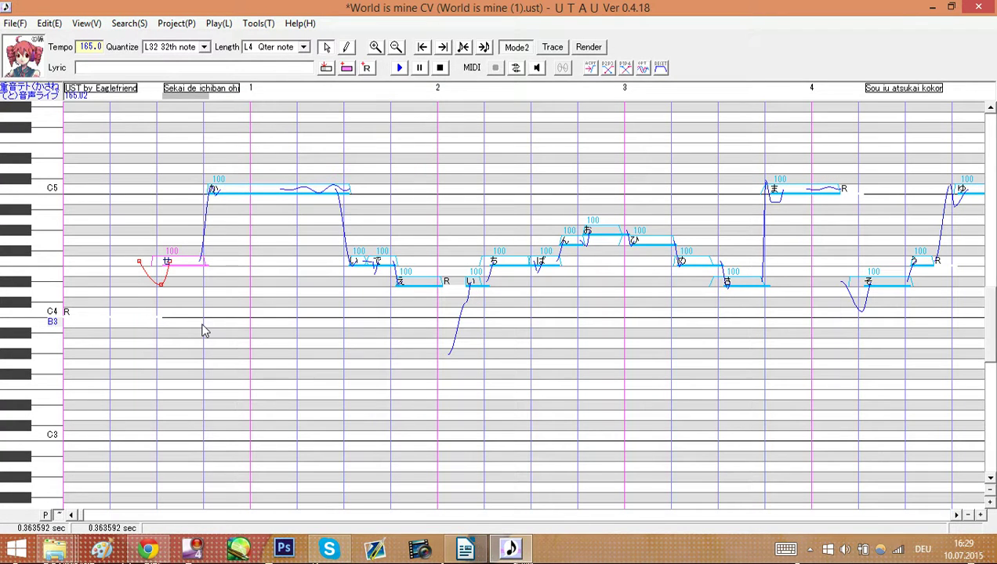